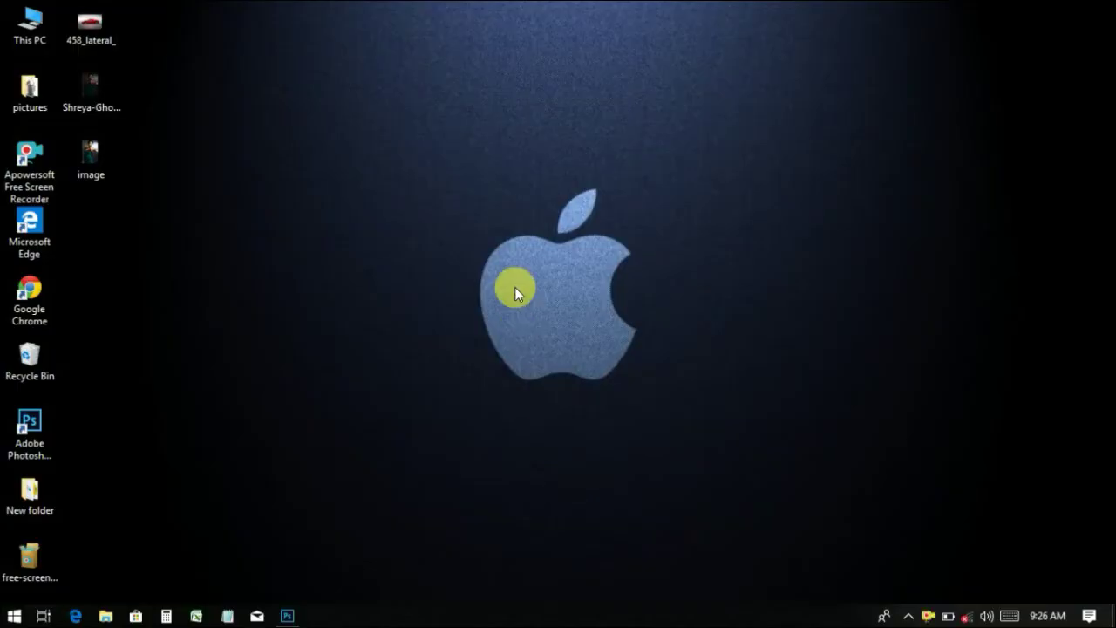
Open fotos_familia_11.jpeg, the boy with the lantern, from the pictures folder in Photoshop
{"action": "right_click", "coordinate": [515, 293]}
{"action": "left_click", "coordinate": [564, 361]}
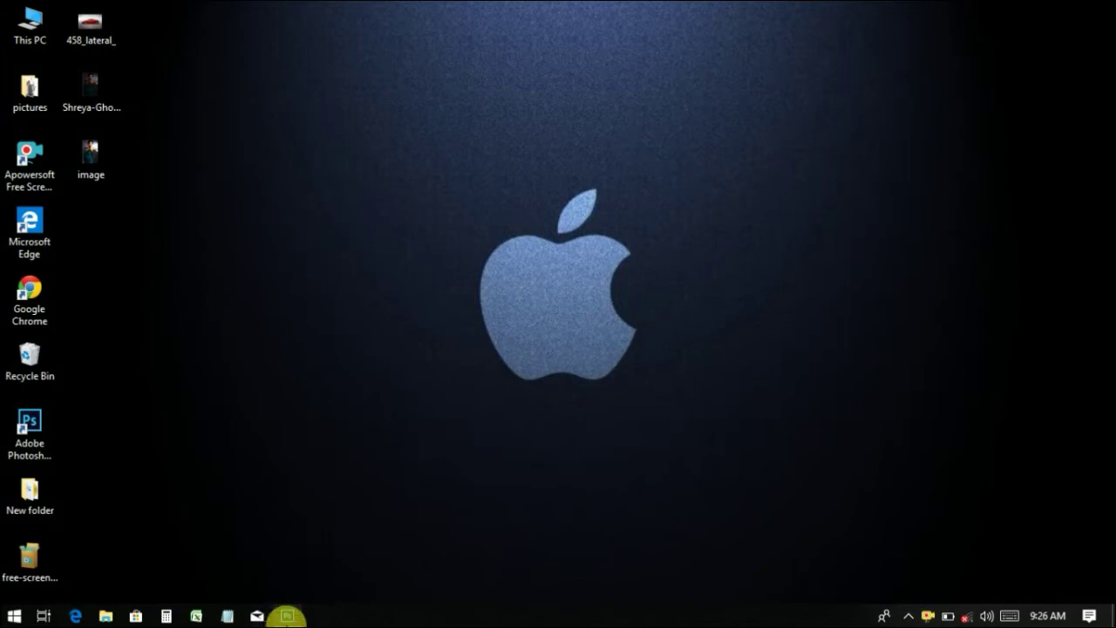
{"action": "left_click", "coordinate": [287, 617]}
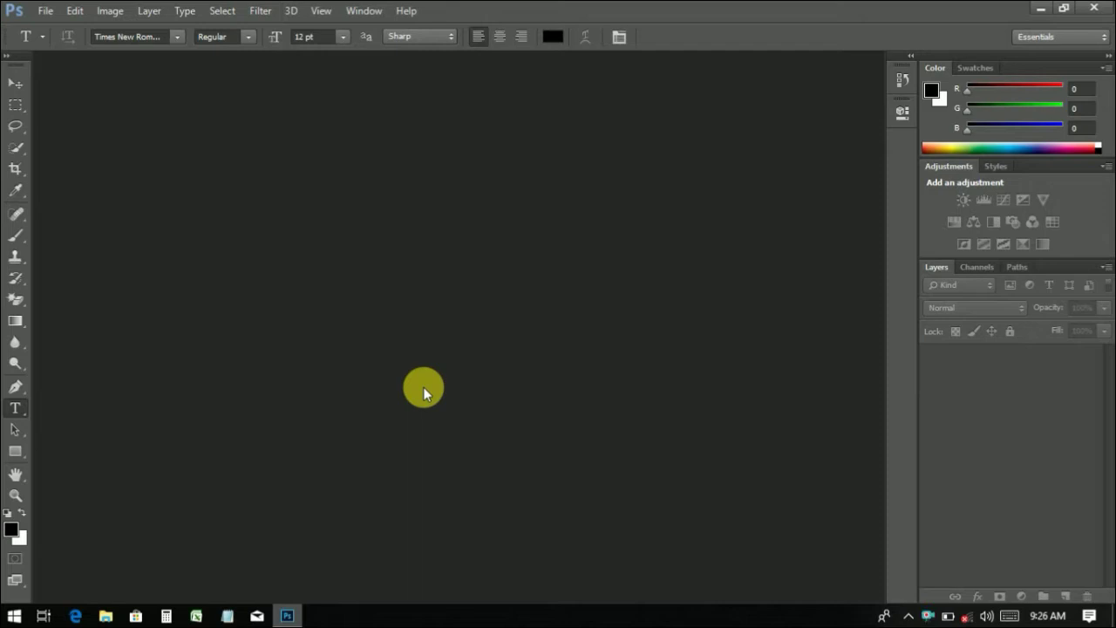
{"action": "left_click", "coordinate": [47, 12]}
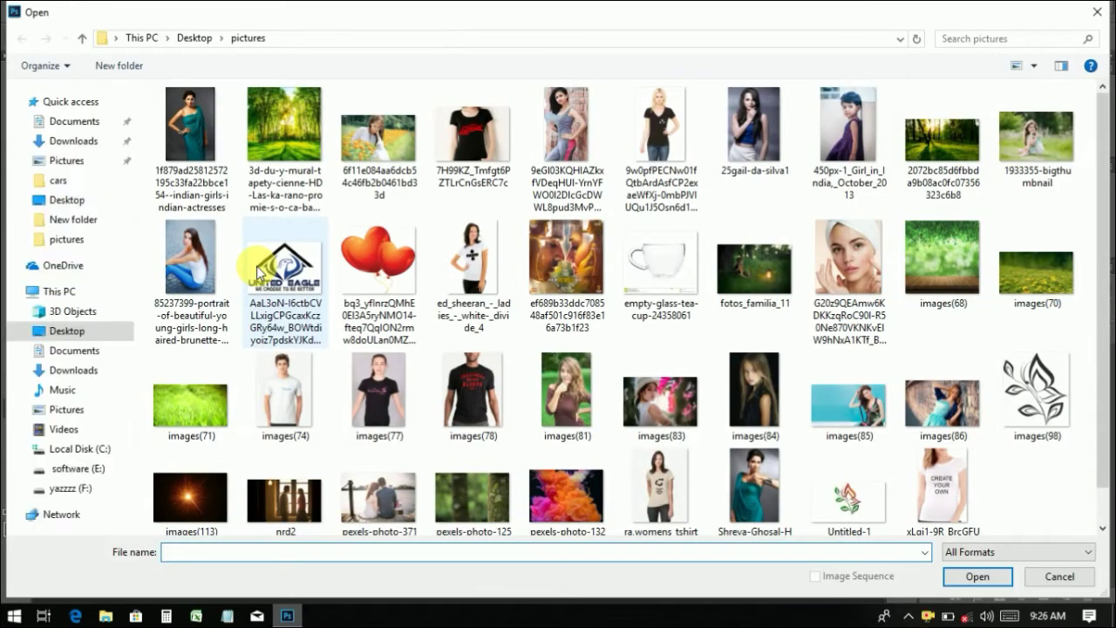
{"action": "left_click", "coordinate": [750, 263]}
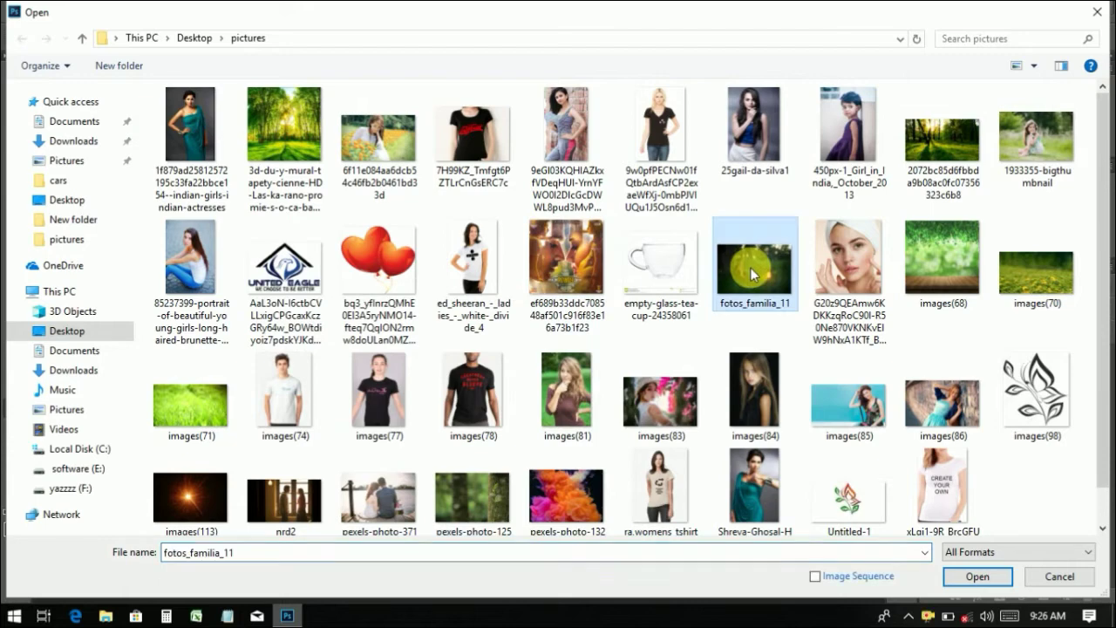
{"action": "left_click", "coordinate": [973, 577]}
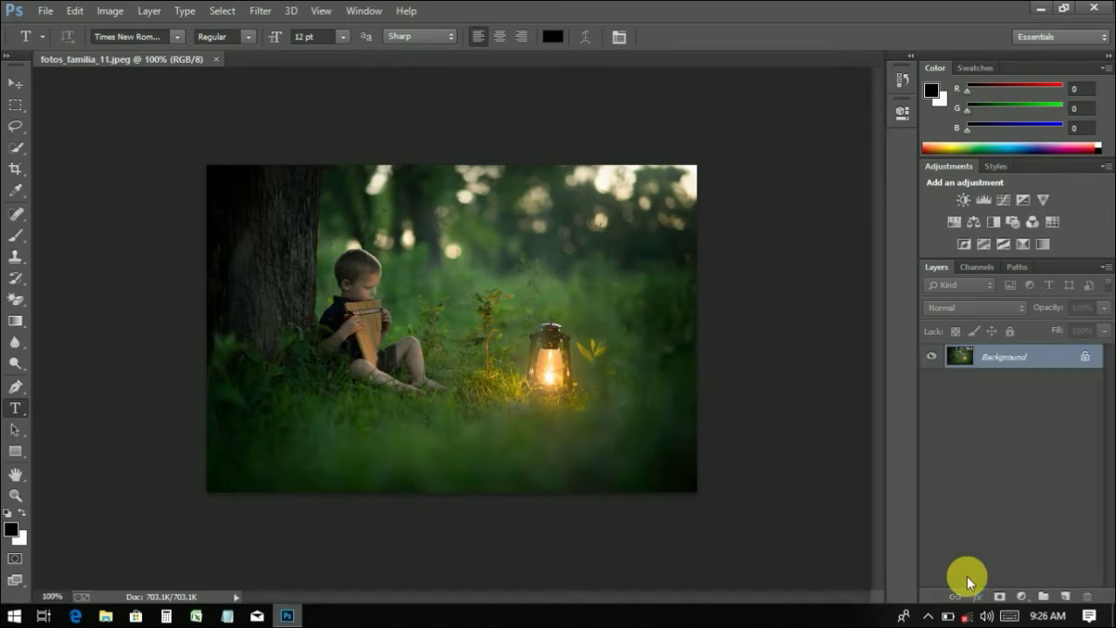
At 200% zoom, add a Brightness/Contrast layer with brightness 0 and contrast 100
{"action": "key", "text": "ctrl+plus"}
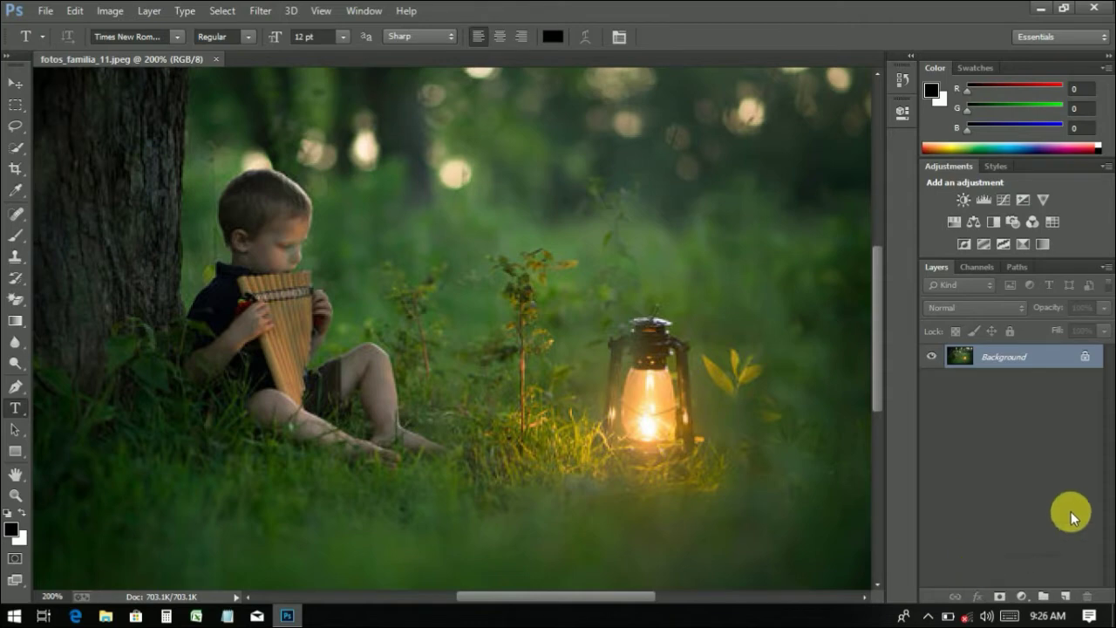
{"action": "left_click", "coordinate": [1022, 598]}
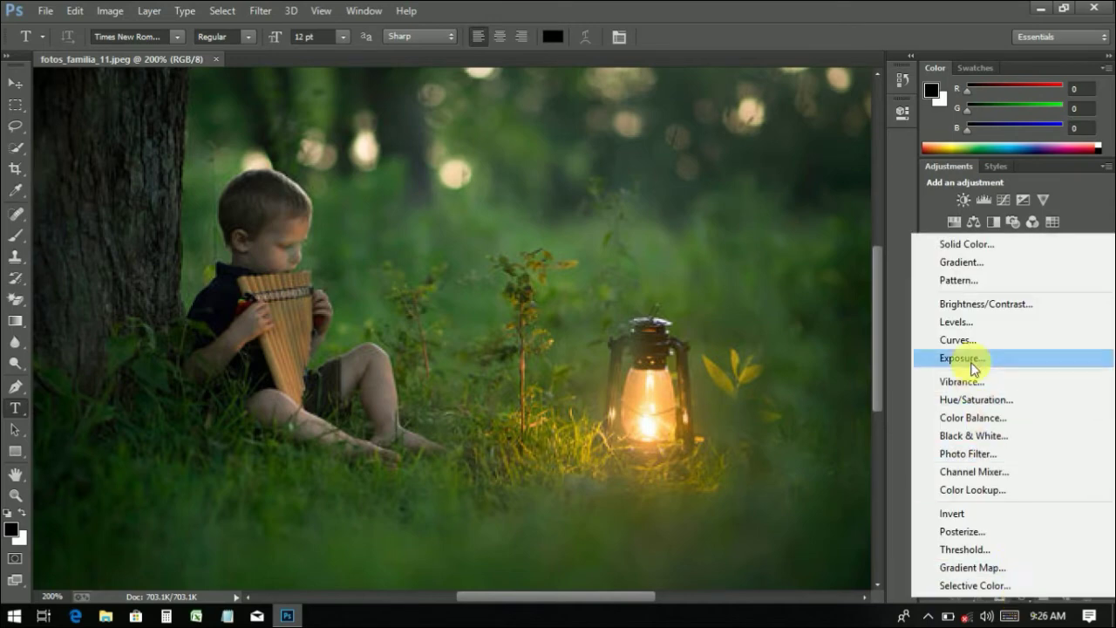
{"action": "left_click", "coordinate": [965, 306]}
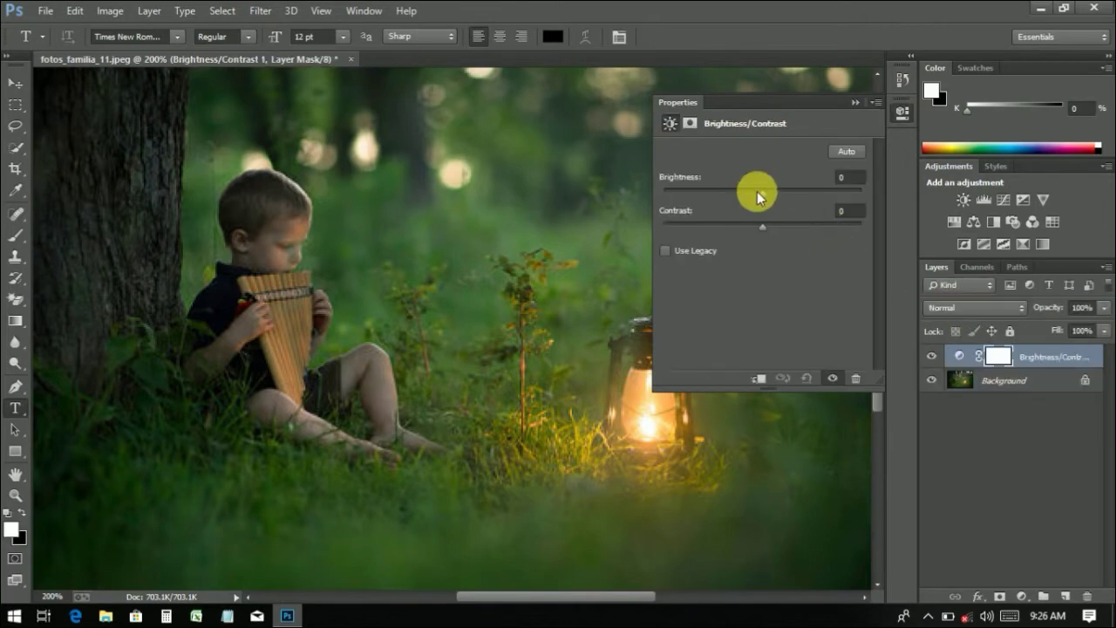
{"action": "left_click_drag", "start_coordinate": [762, 191], "coordinate": [892, 234]}
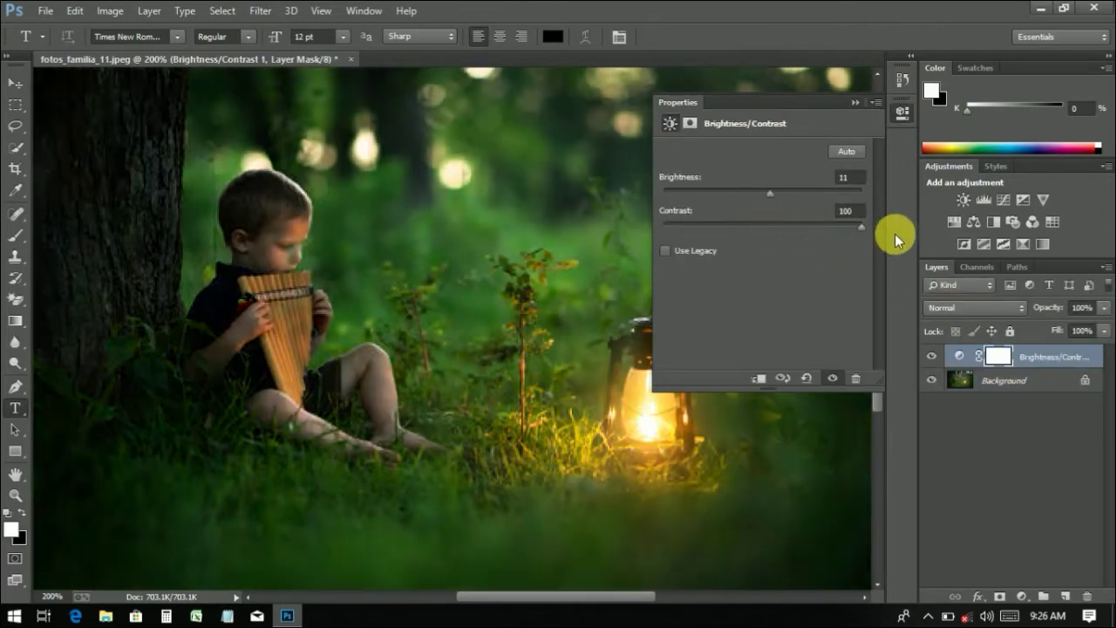
{"action": "left_click", "coordinate": [770, 190]}
{"action": "left_click_drag", "start_coordinate": [770, 189], "coordinate": [763, 194]}
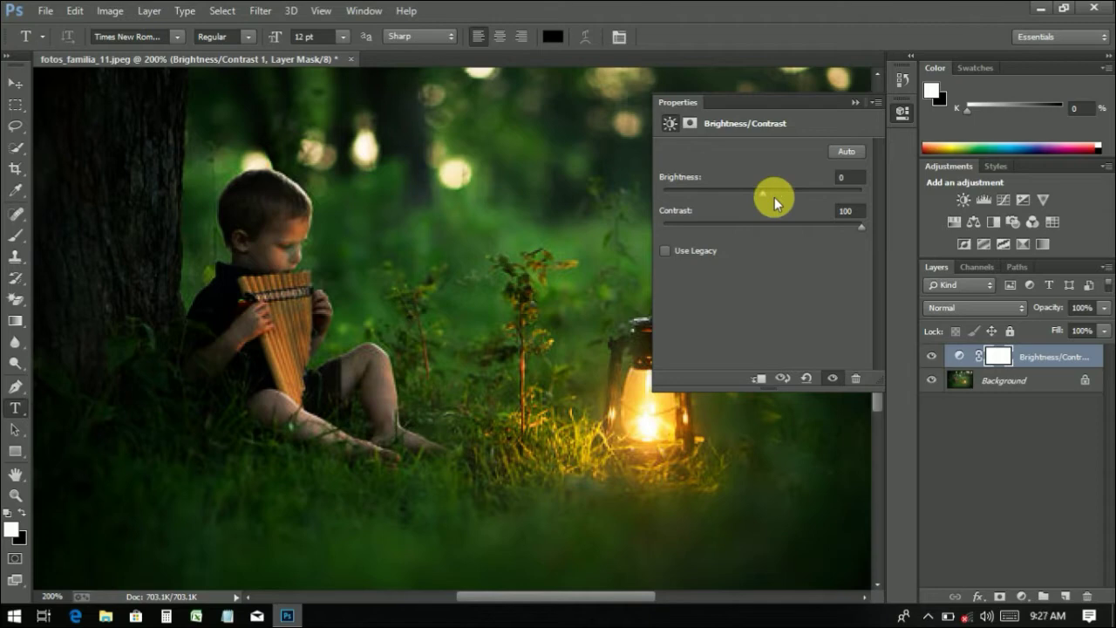
{"action": "double_click", "coordinate": [848, 212]}
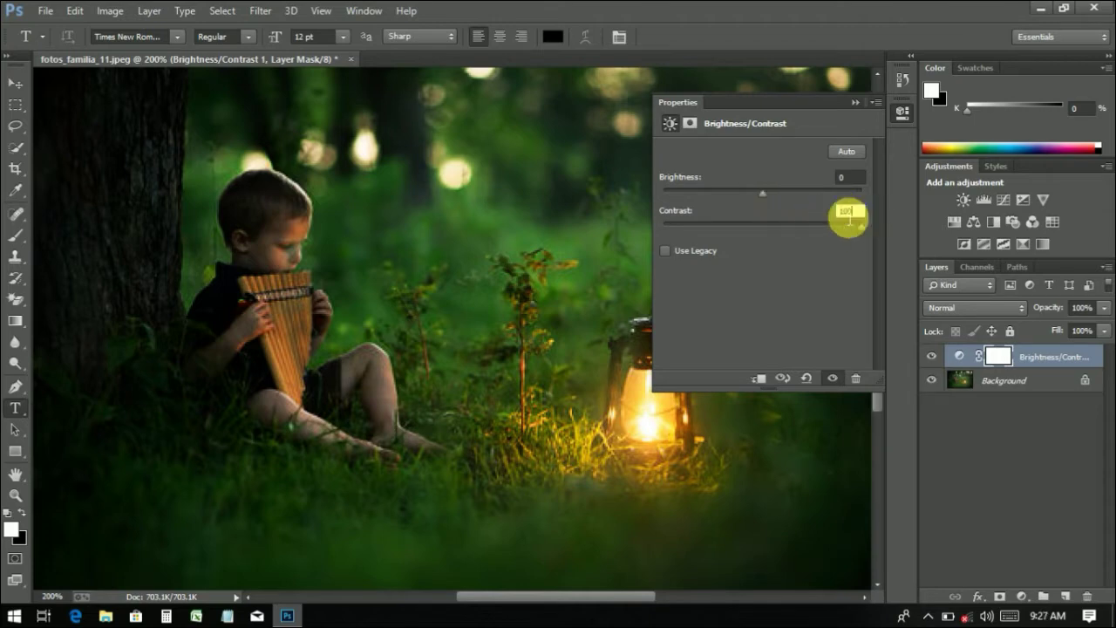
{"action": "left_click", "coordinate": [851, 177]}
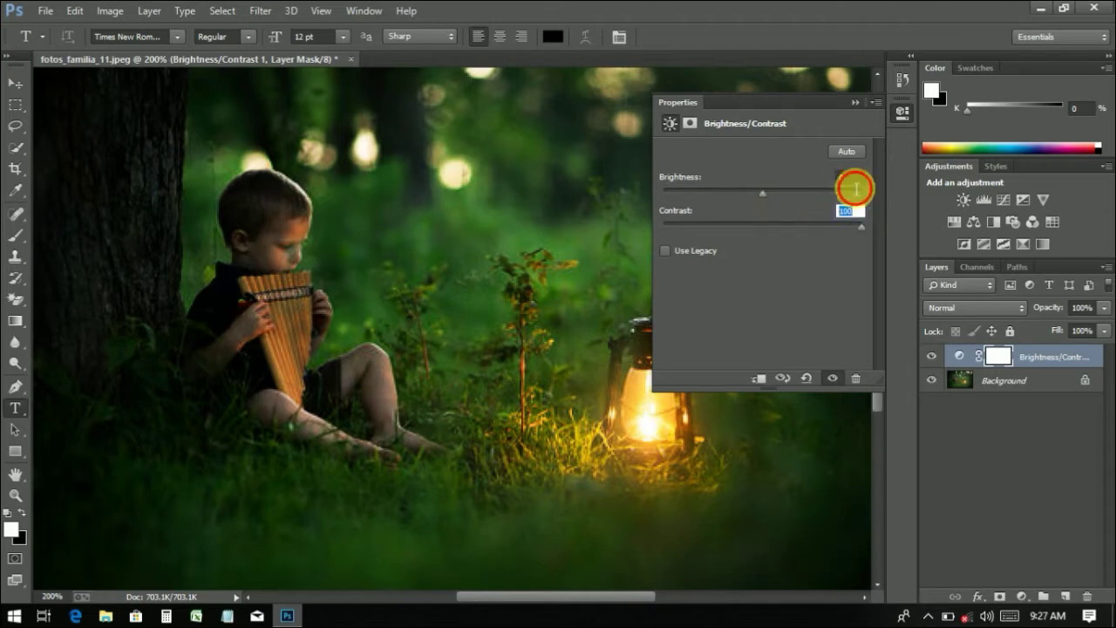
{"action": "left_click", "coordinate": [856, 103]}
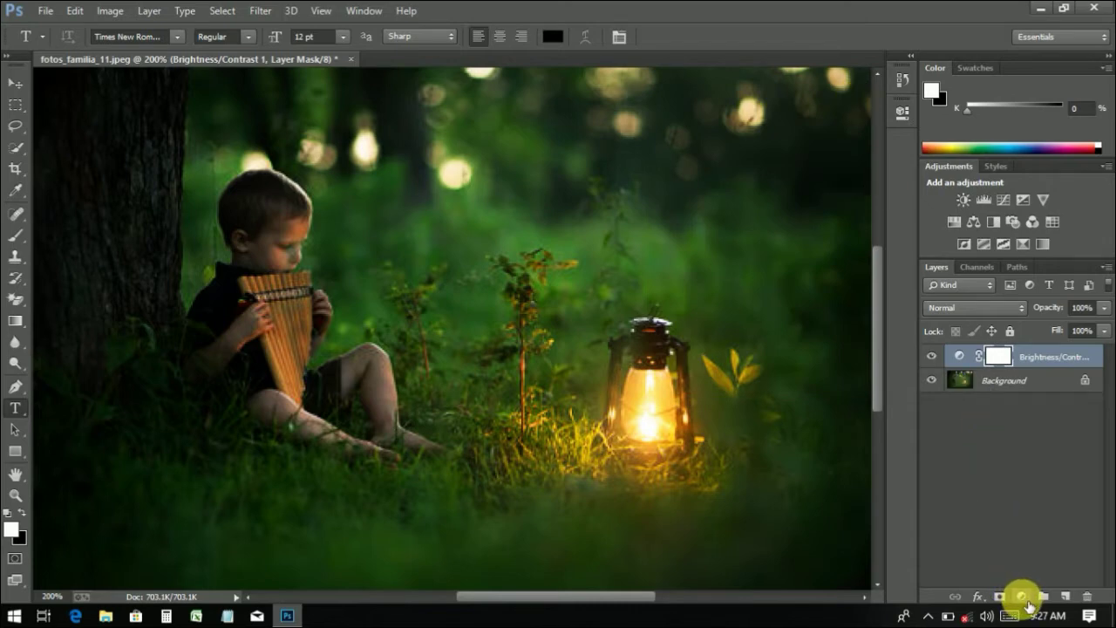
Add a Levels layer with input levels 15, 0.82 and 235, then deselect it
{"action": "left_click", "coordinate": [1022, 598]}
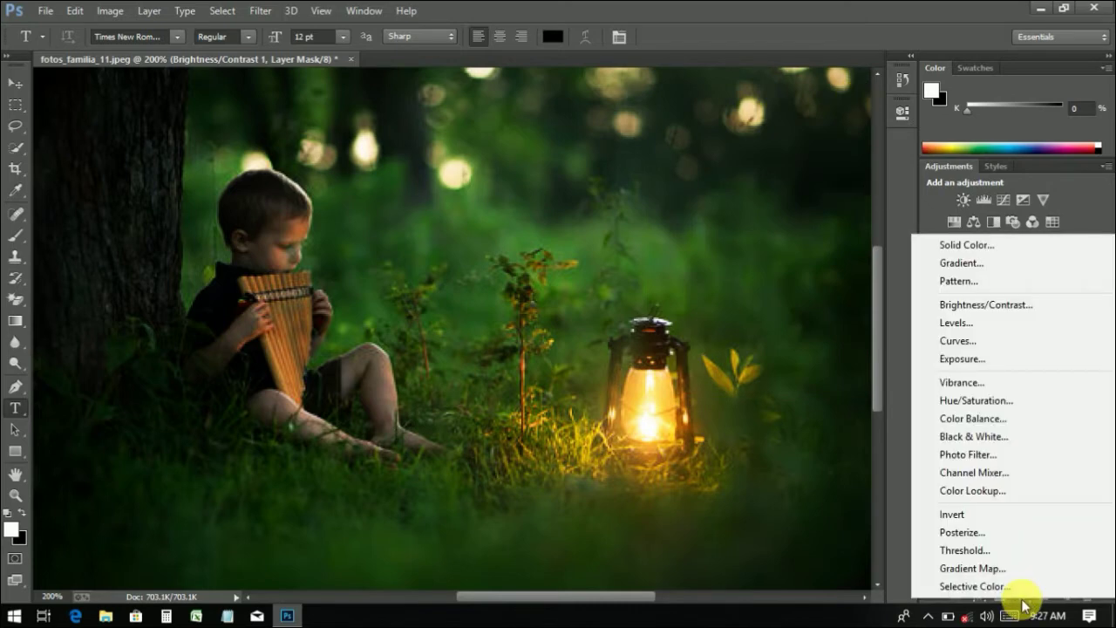
{"action": "left_click", "coordinate": [982, 332]}
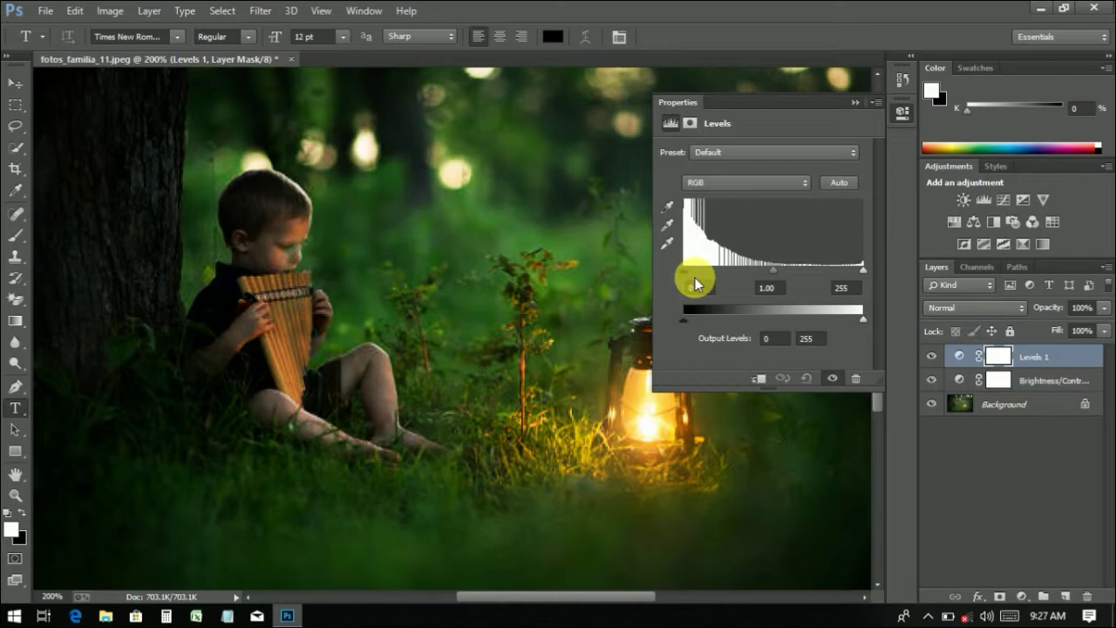
{"action": "left_click_drag", "start_coordinate": [684, 271], "coordinate": [696, 275]}
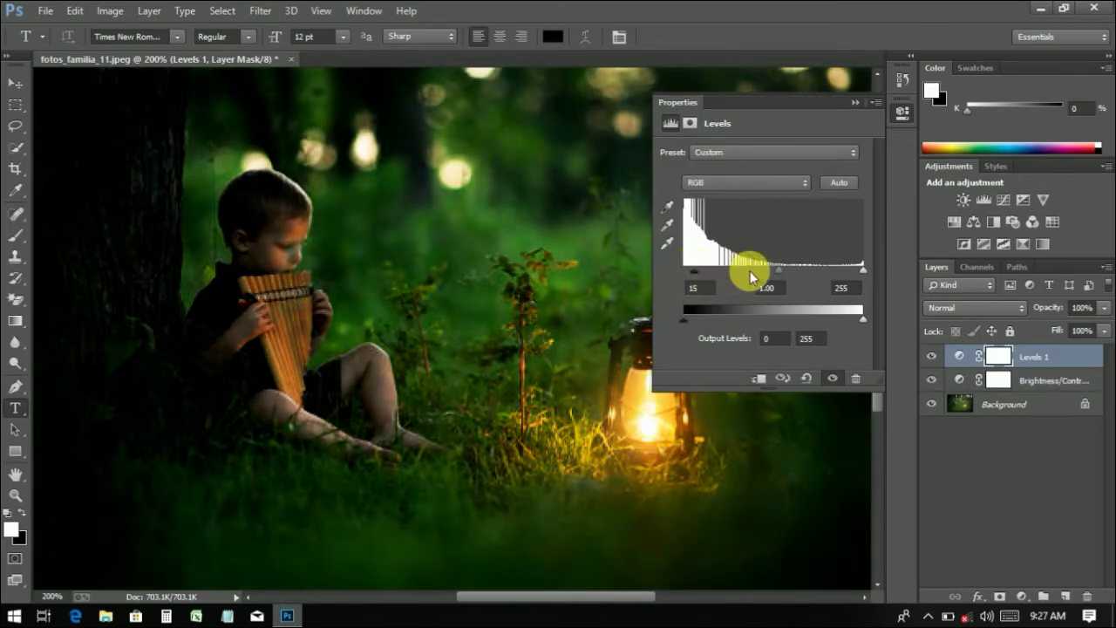
{"action": "left_click_drag", "start_coordinate": [779, 272], "coordinate": [791, 276]}
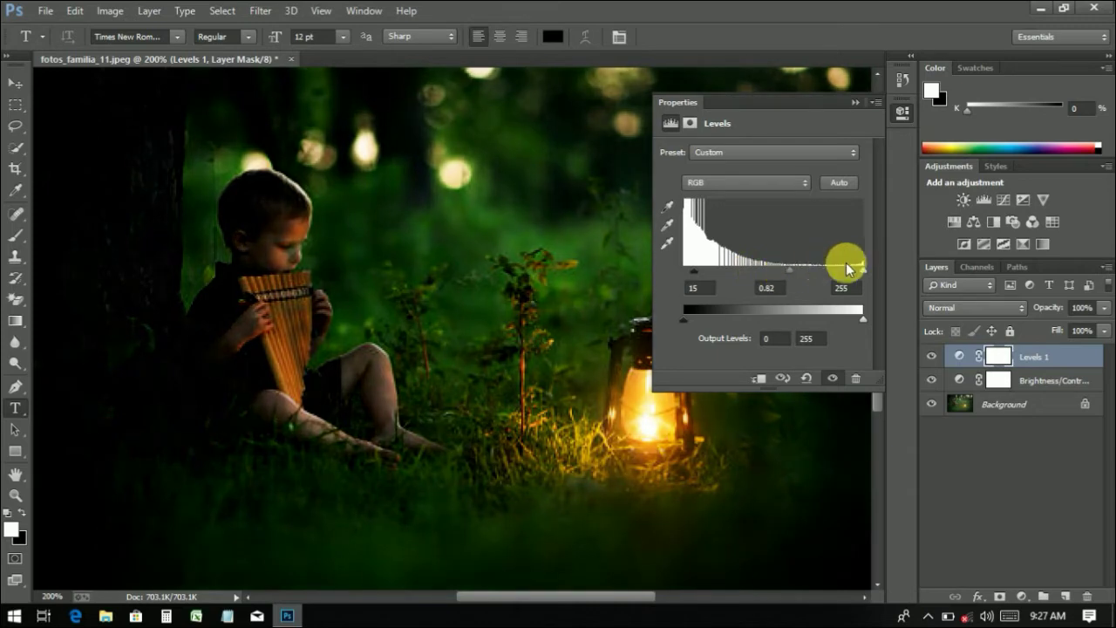
{"action": "left_click_drag", "start_coordinate": [863, 276], "coordinate": [850, 274]}
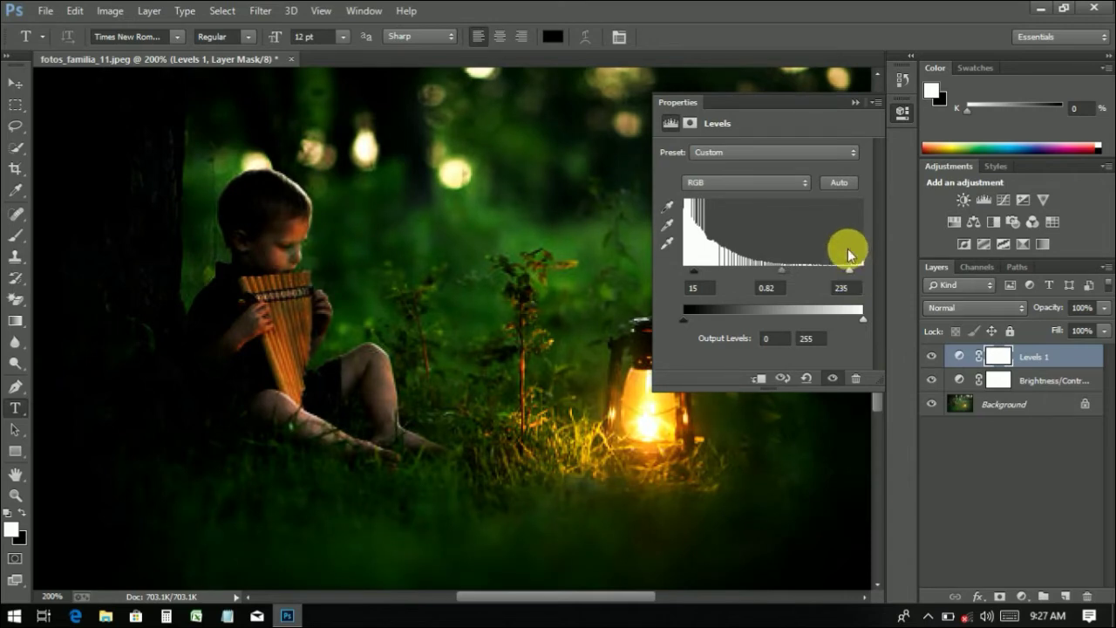
{"action": "left_click", "coordinate": [854, 104]}
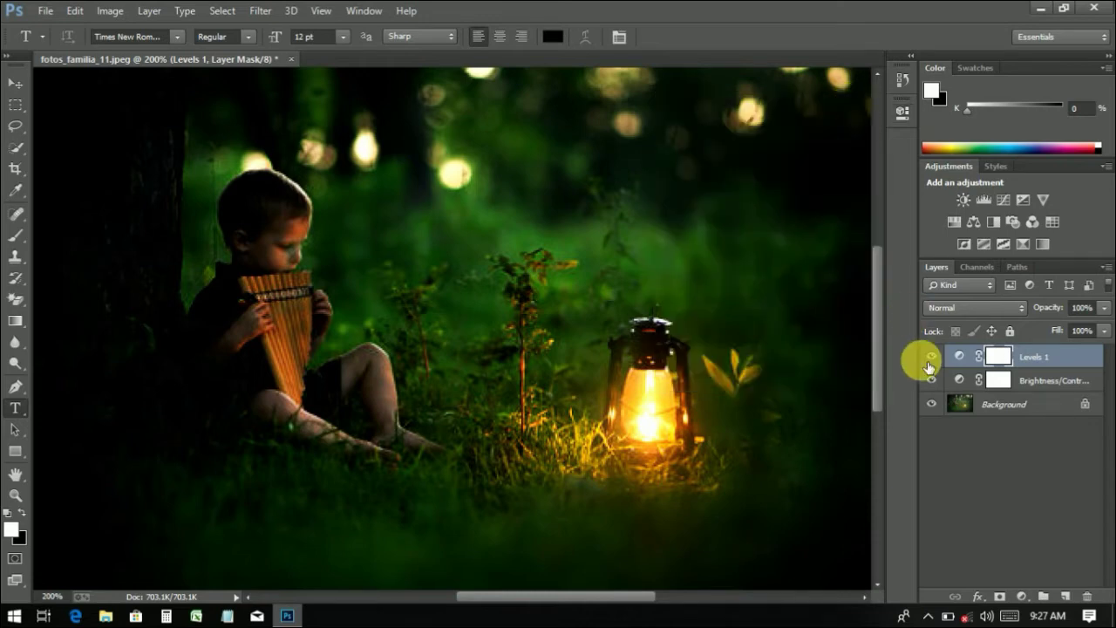
{"action": "left_click", "coordinate": [991, 558]}
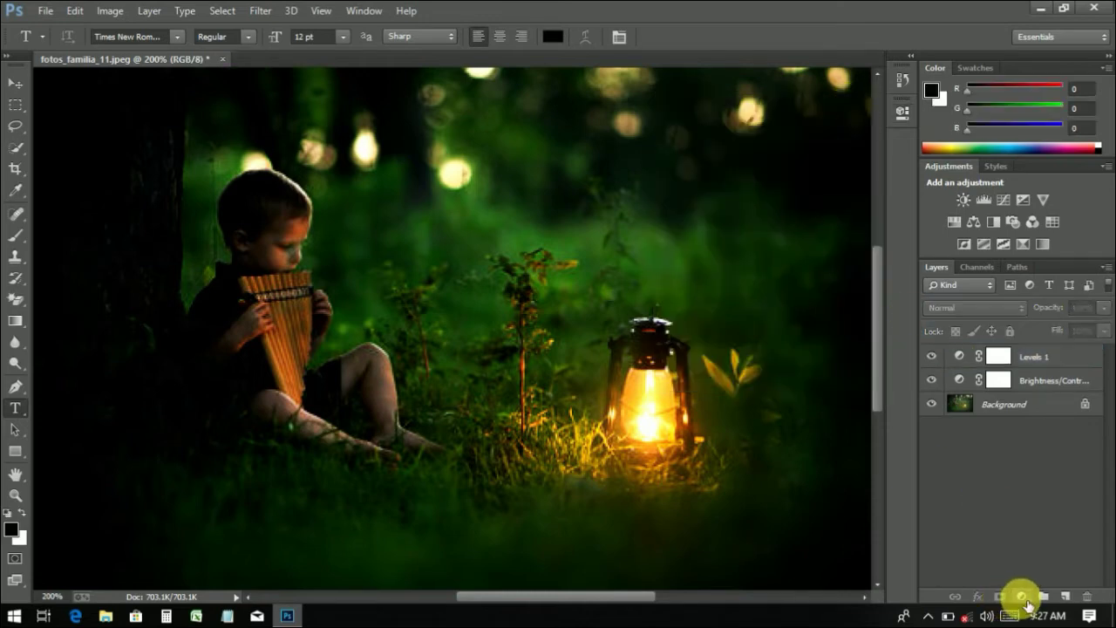
Add a Color Balance layer with midtones Cyan-Red +83 and Yellow-Blue +17, then deselect it
{"action": "left_click", "coordinate": [1023, 596]}
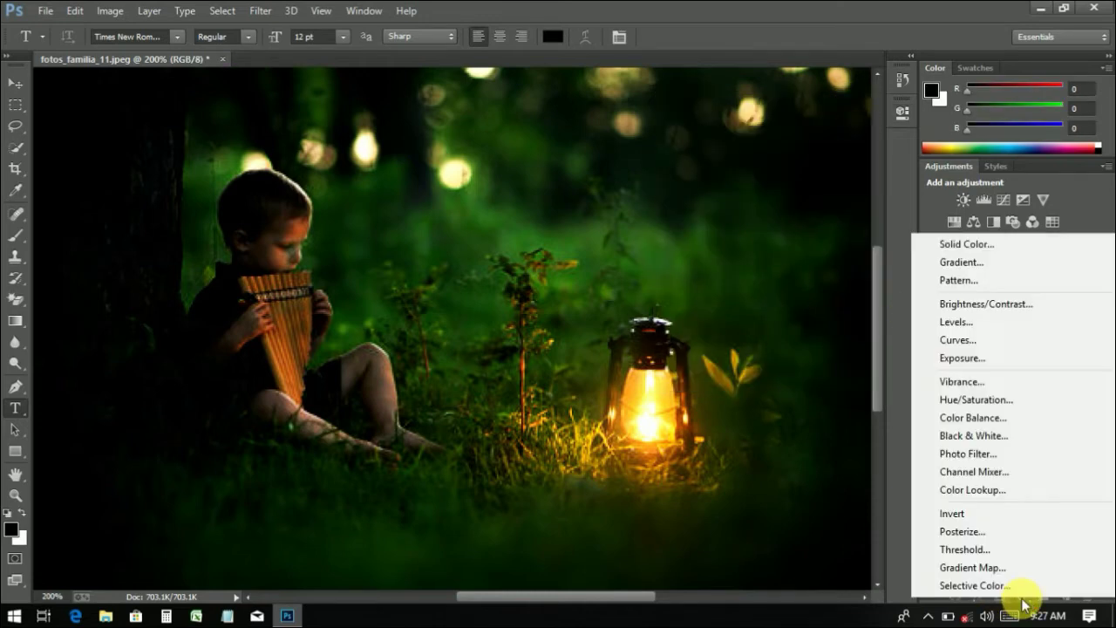
{"action": "left_click", "coordinate": [980, 422]}
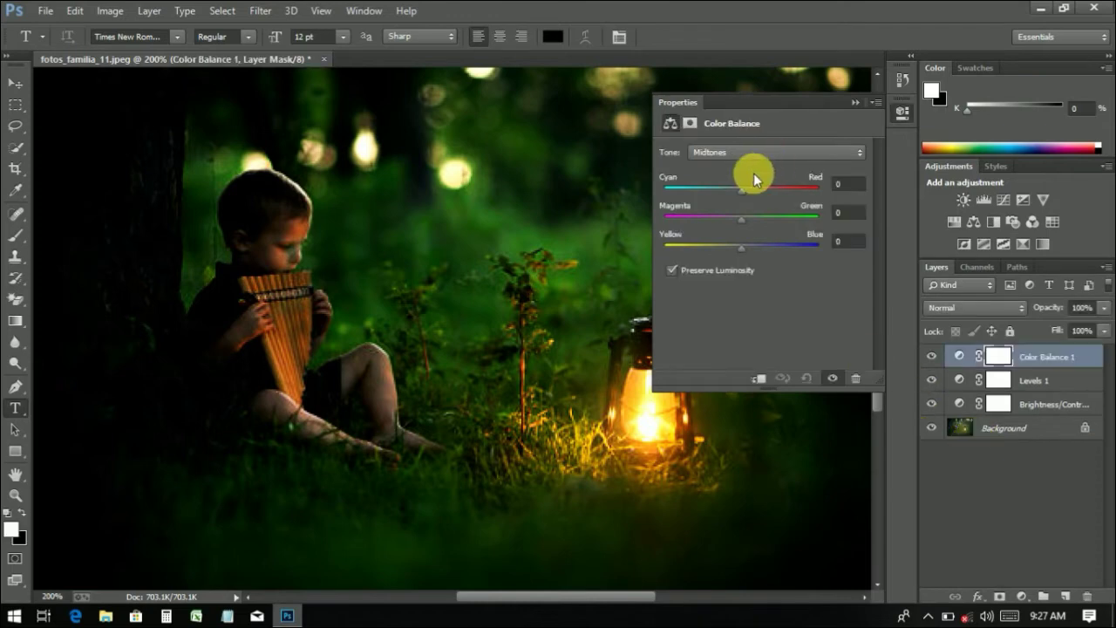
{"action": "left_click_drag", "start_coordinate": [743, 189], "coordinate": [753, 198]}
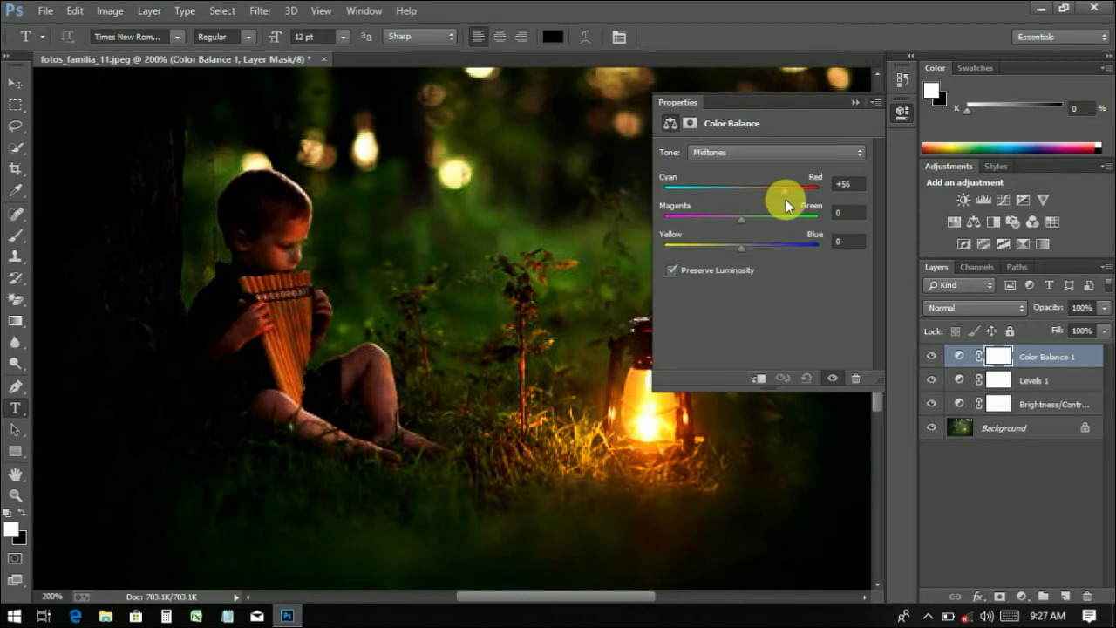
{"action": "mouse_move", "coordinate": [793, 203]}
{"action": "left_mouse_down"}
{"action": "mouse_move", "coordinate": [831, 211]}
{"action": "mouse_move", "coordinate": [804, 218]}
{"action": "left_mouse_up"}
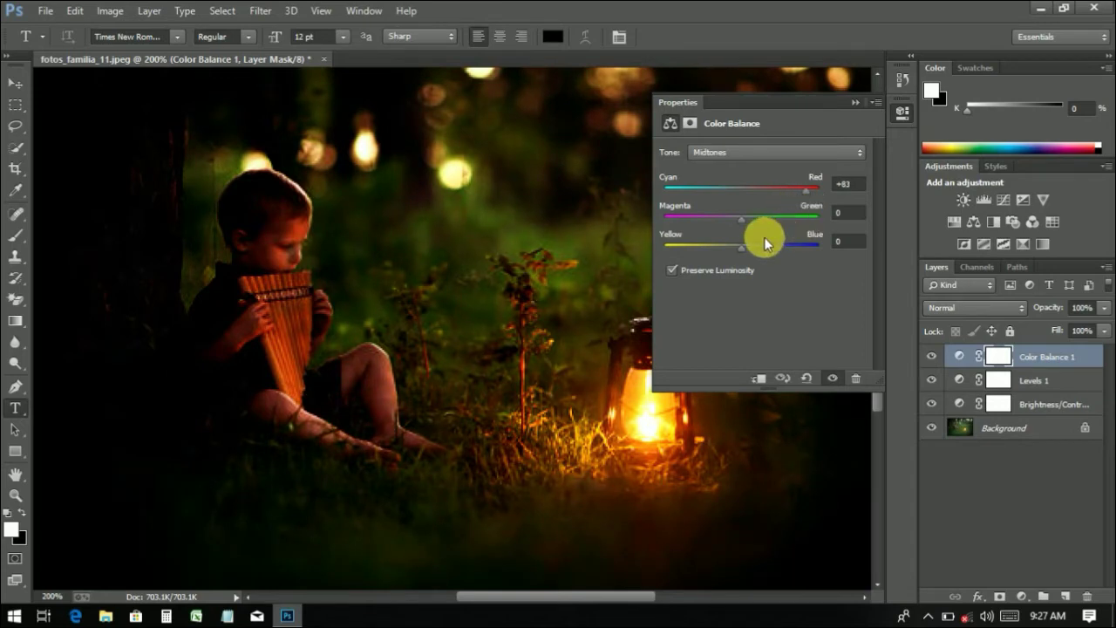
{"action": "mouse_move", "coordinate": [740, 247]}
{"action": "left_mouse_down"}
{"action": "mouse_move", "coordinate": [730, 249]}
{"action": "mouse_move", "coordinate": [752, 253]}
{"action": "left_mouse_up"}
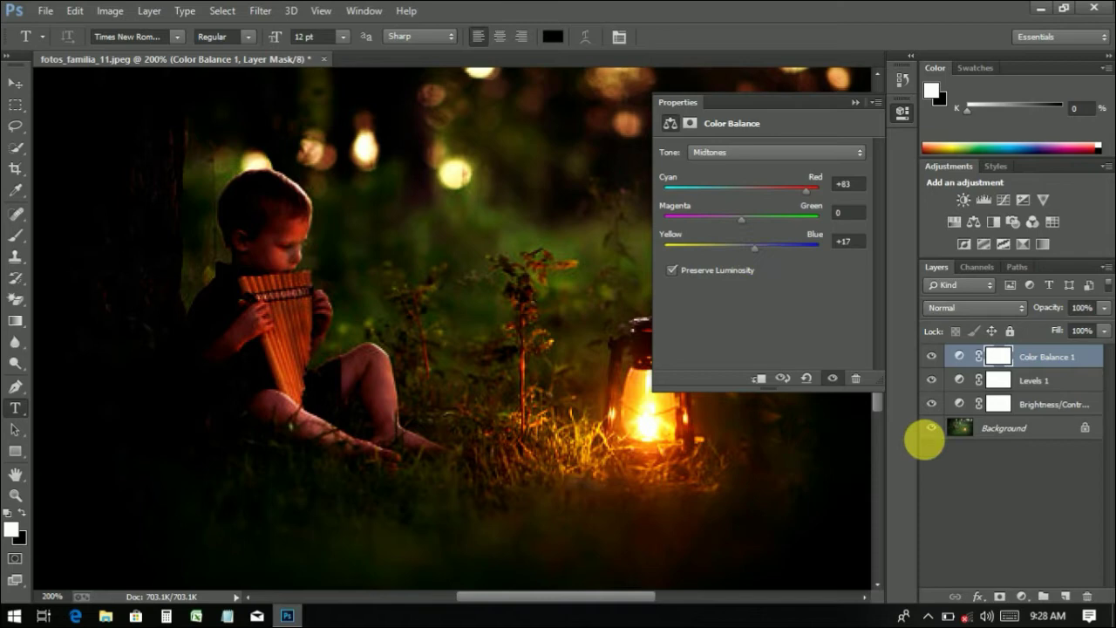
{"action": "left_click", "coordinate": [971, 484]}
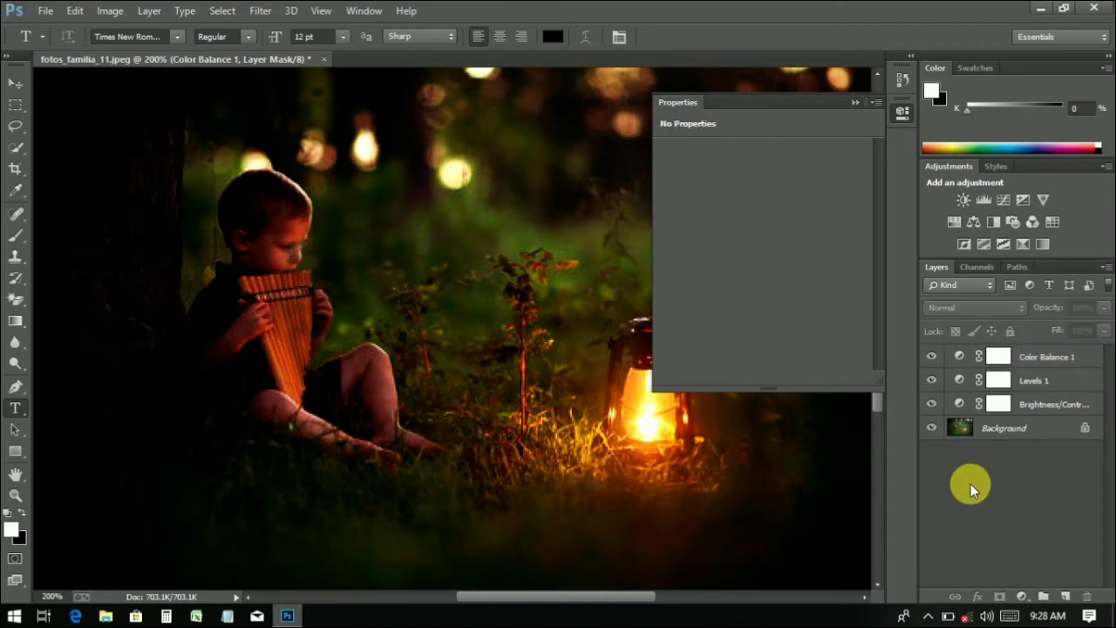
{"action": "left_click", "coordinate": [856, 102]}
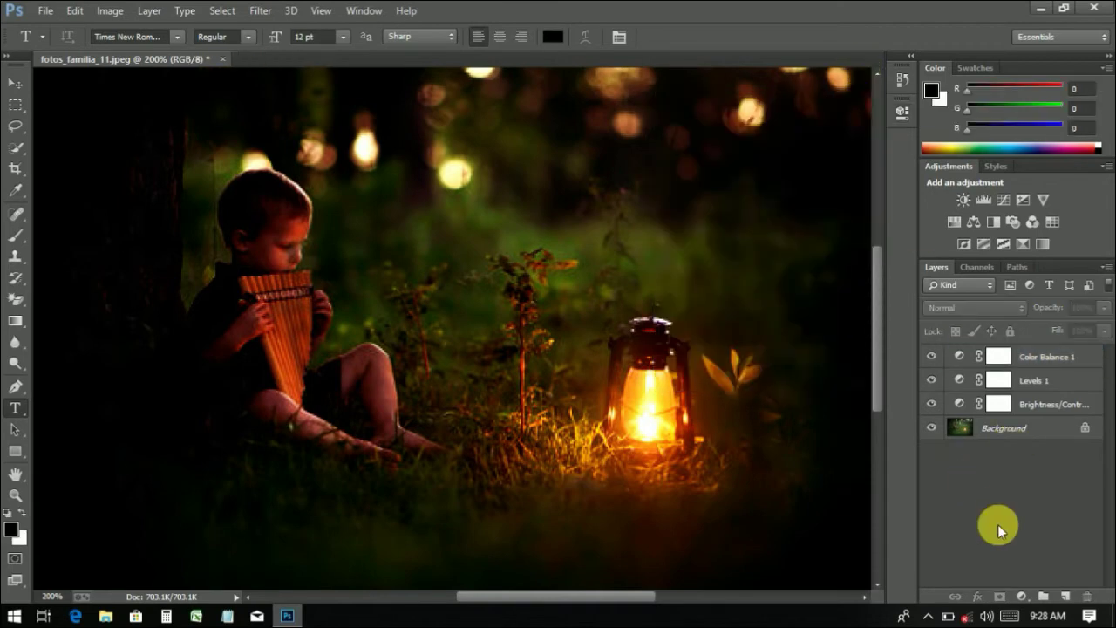
{"action": "key", "text": "ctrl+minus"}
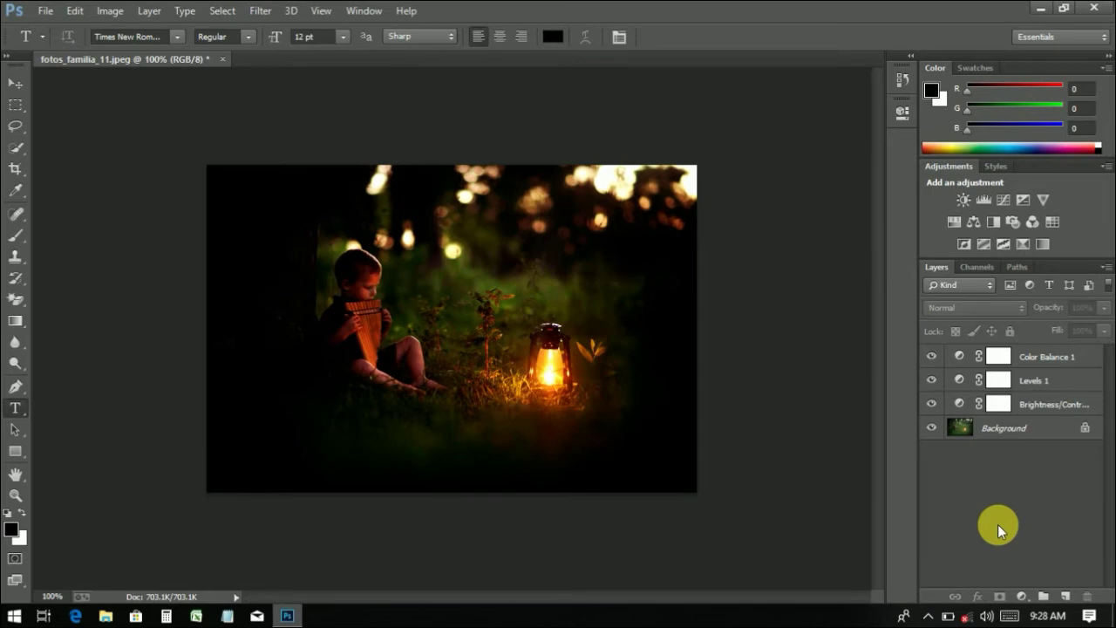
{"action": "left_click", "coordinate": [938, 409]}
{"action": "left_click", "coordinate": [934, 381]}
{"action": "left_click", "coordinate": [935, 361]}
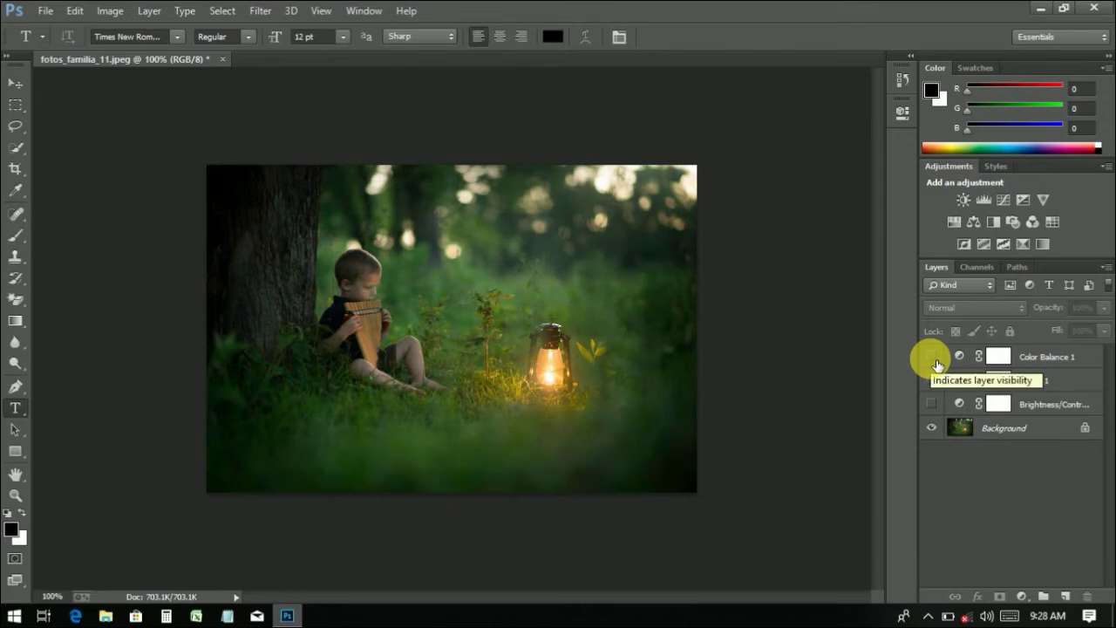
{"action": "left_click", "coordinate": [932, 404]}
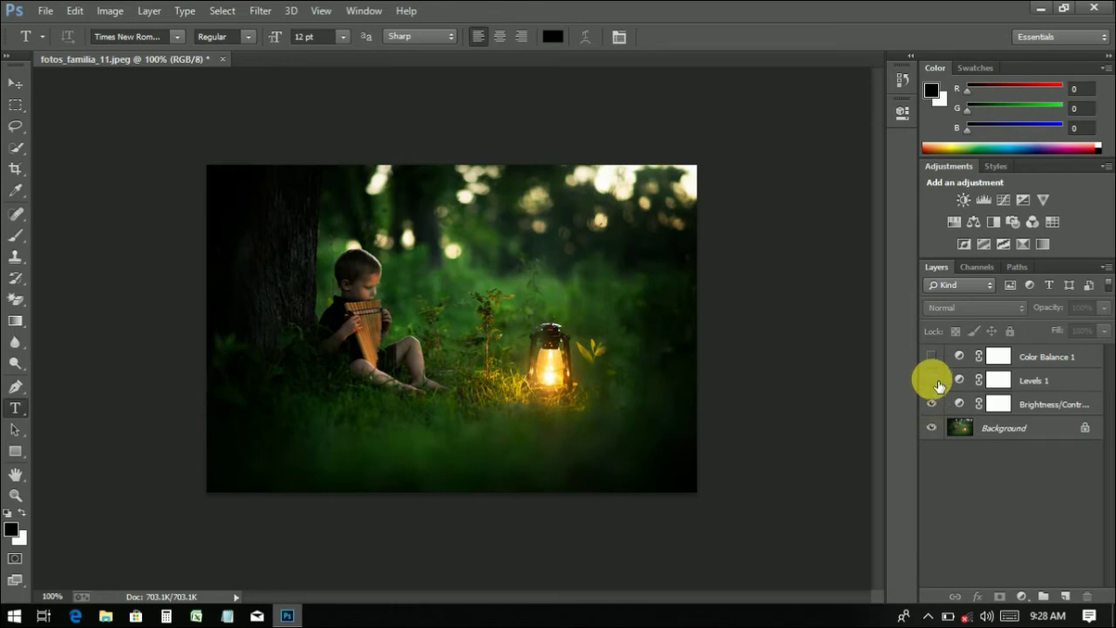
{"action": "left_click", "coordinate": [935, 382]}
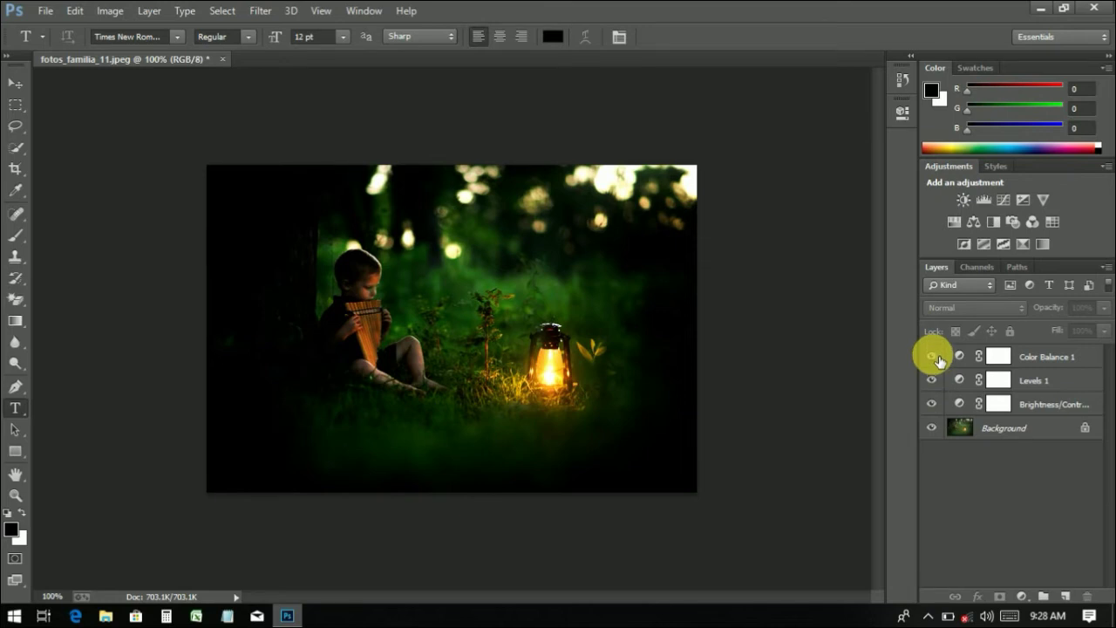
{"action": "left_click", "coordinate": [935, 358]}
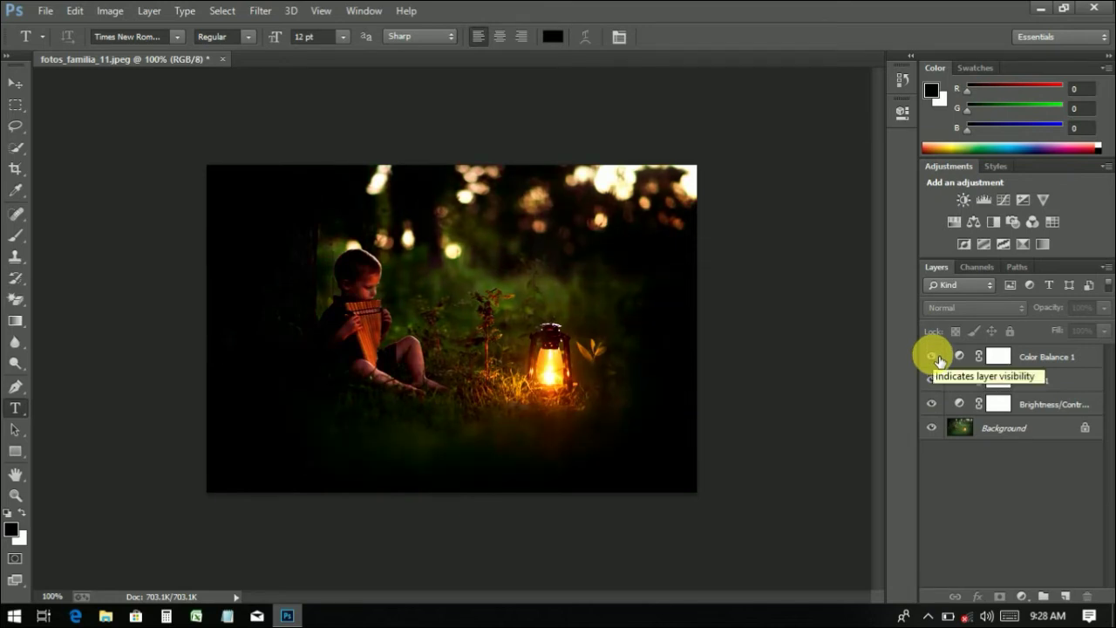
{"action": "left_click", "coordinate": [933, 357]}
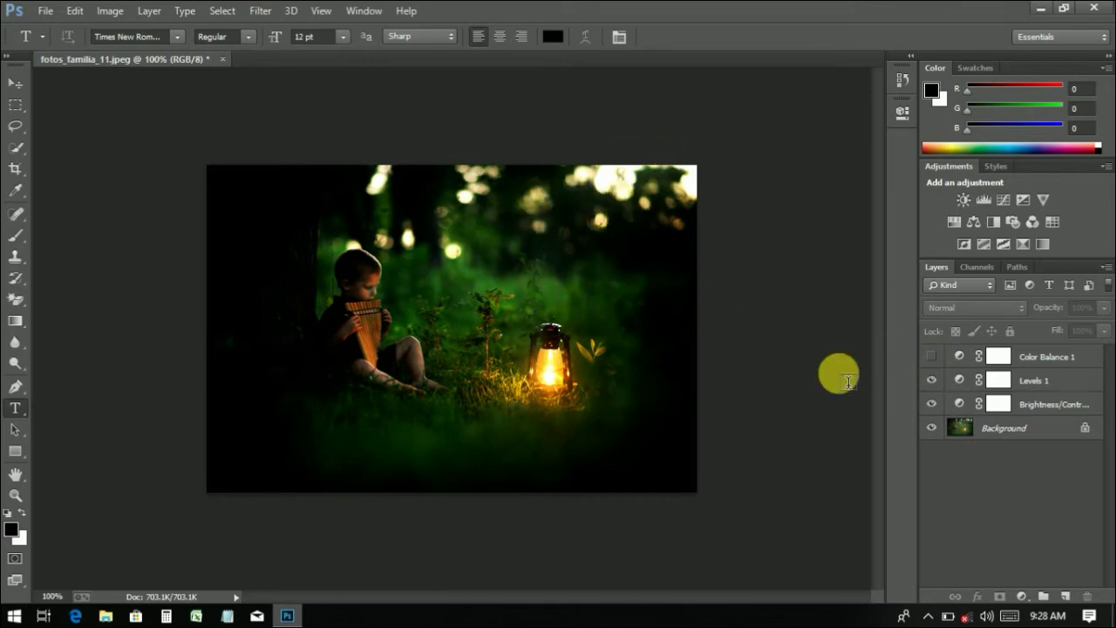
{"action": "left_click", "coordinate": [933, 380]}
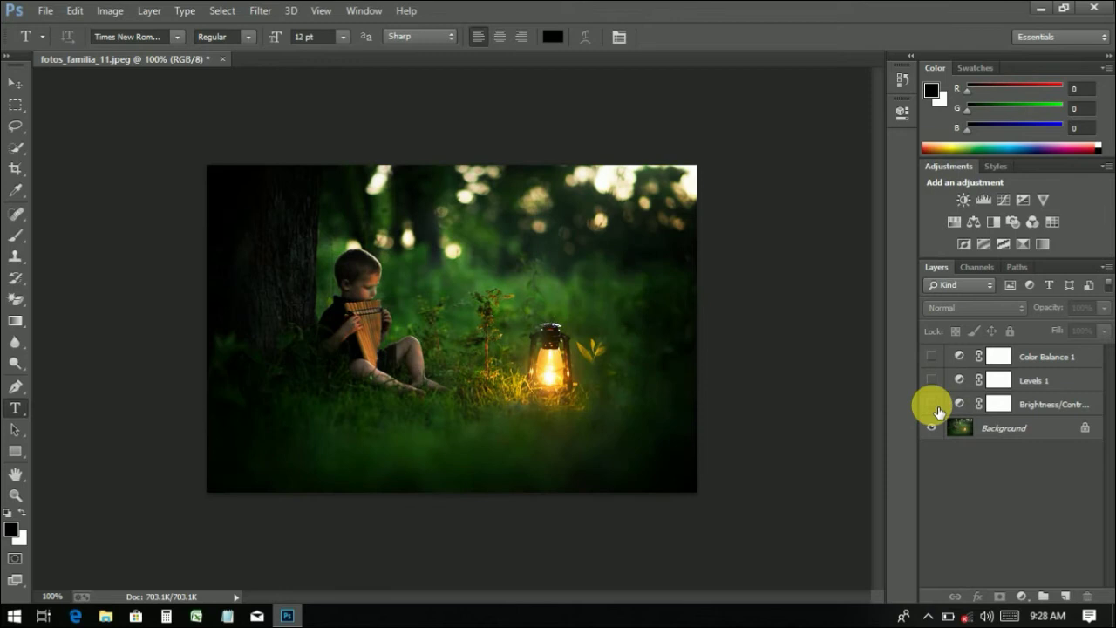
{"action": "left_click", "coordinate": [932, 404]}
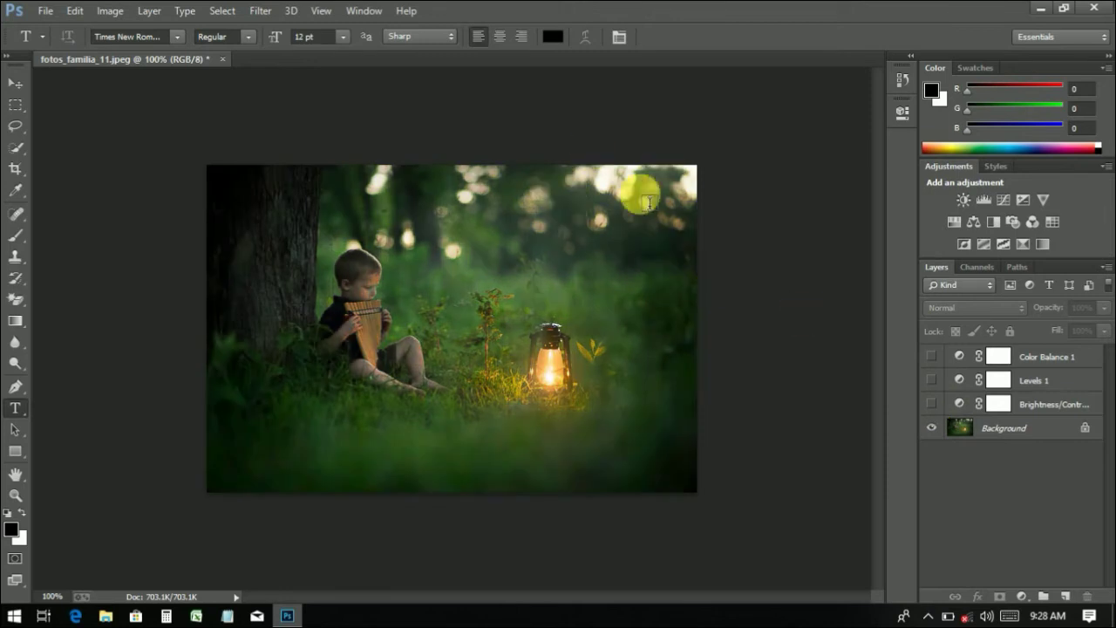
{"action": "left_click", "coordinate": [935, 398]}
{"action": "left_click", "coordinate": [932, 381]}
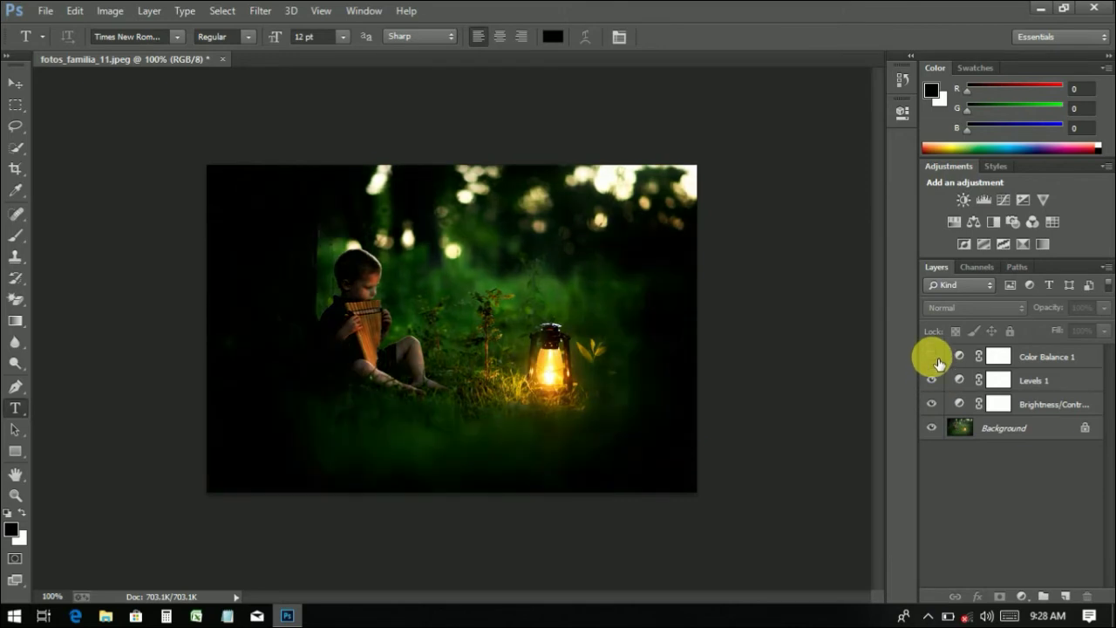
{"action": "left_click", "coordinate": [936, 359]}
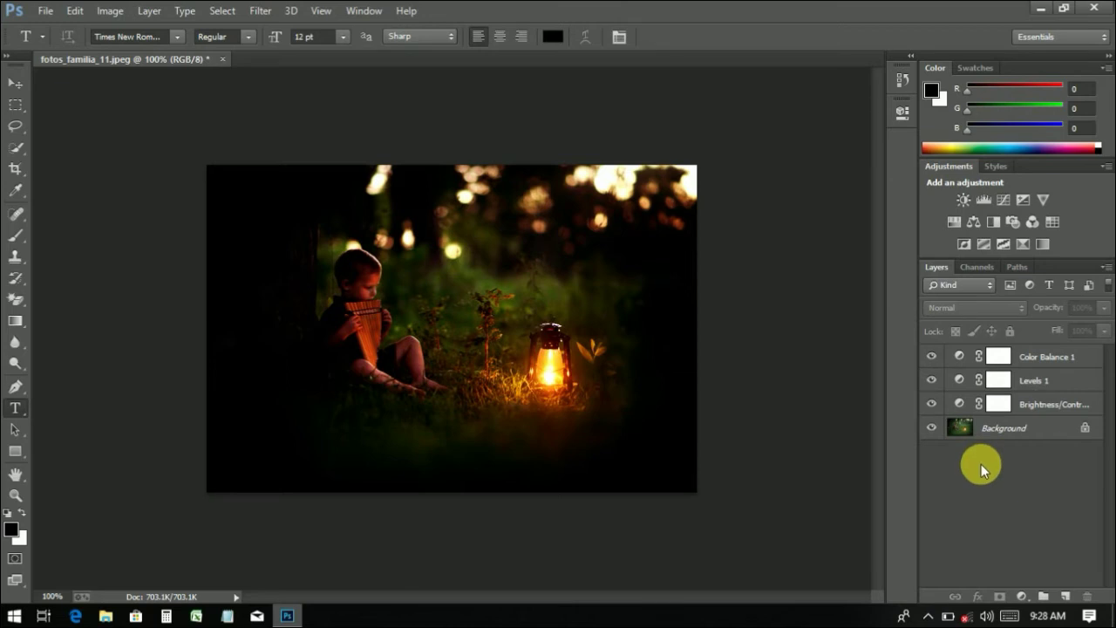
Save the edit as fotos_familia_111 JPEG in the pictures folder at Maximum quality
{"action": "key", "text": "ctrl+plus"}
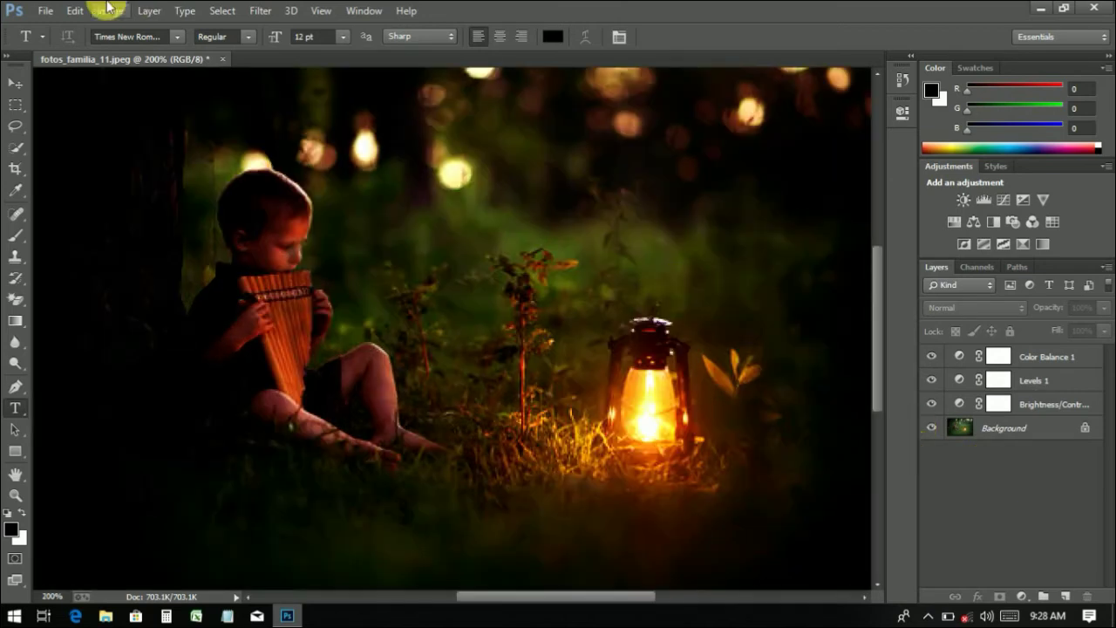
{"action": "left_click", "coordinate": [44, 10]}
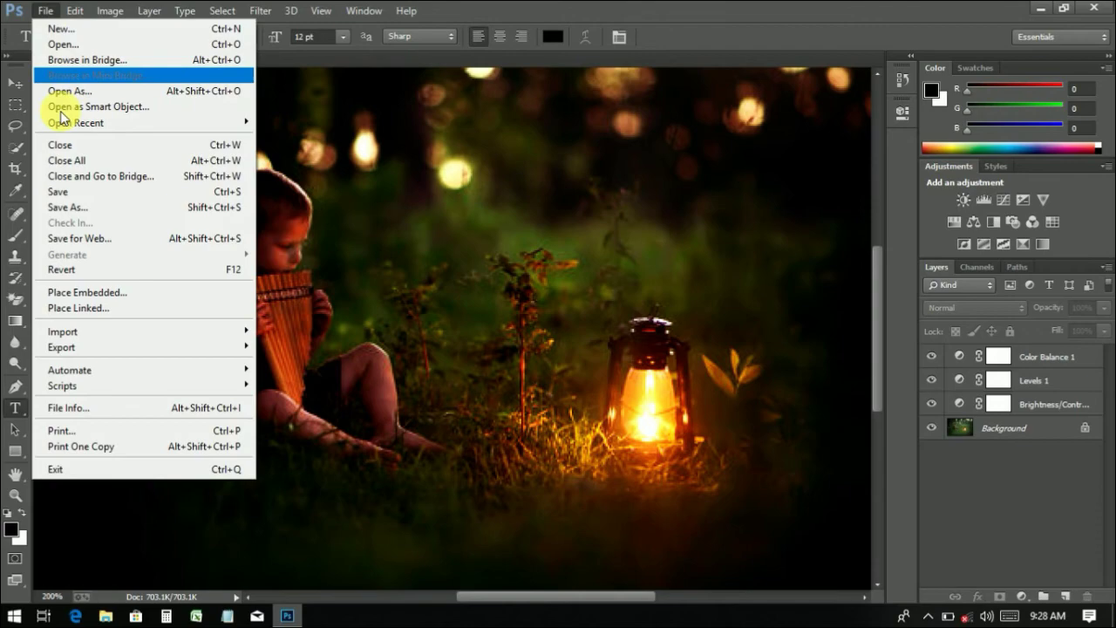
{"action": "left_click", "coordinate": [52, 206]}
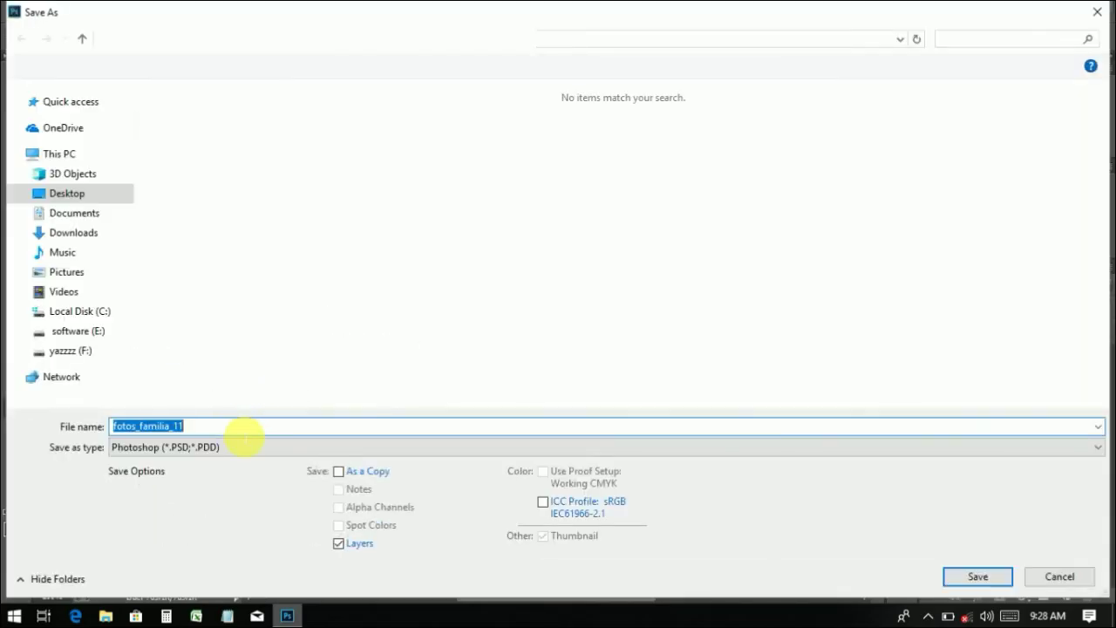
{"action": "left_click", "coordinate": [224, 438]}
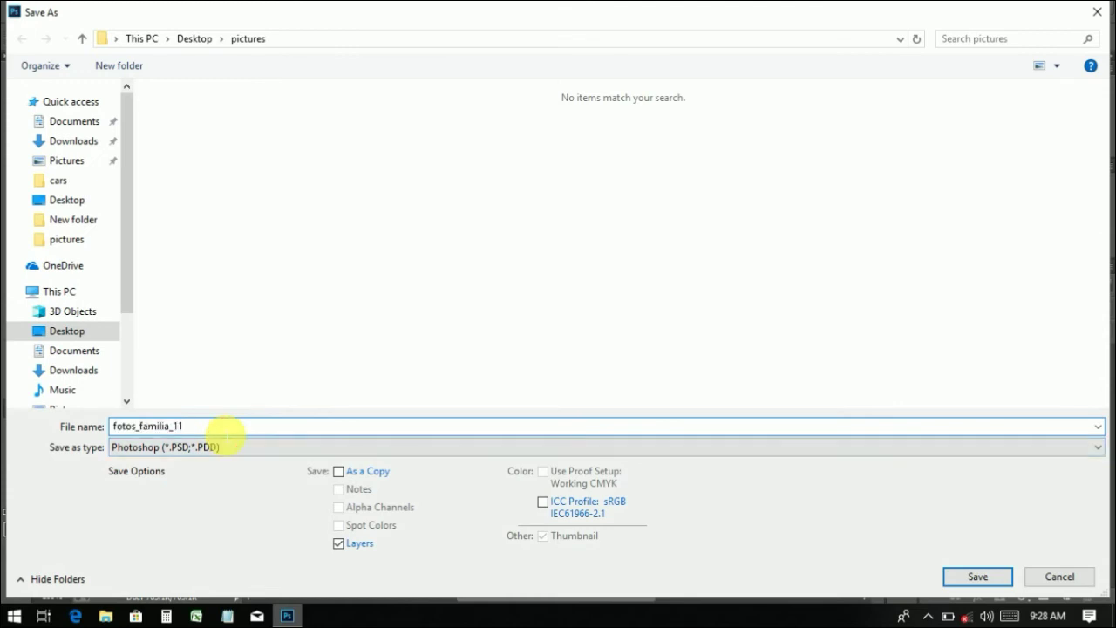
{"action": "type", "text": "1"}
{"action": "left_click", "coordinate": [225, 447]}
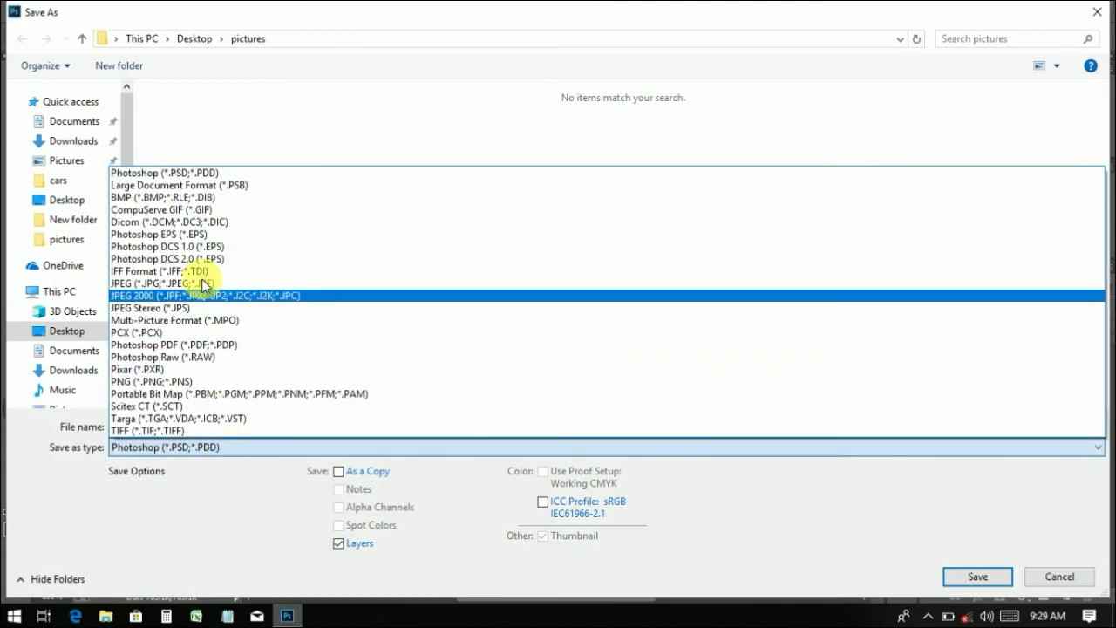
{"action": "left_click", "coordinate": [202, 284]}
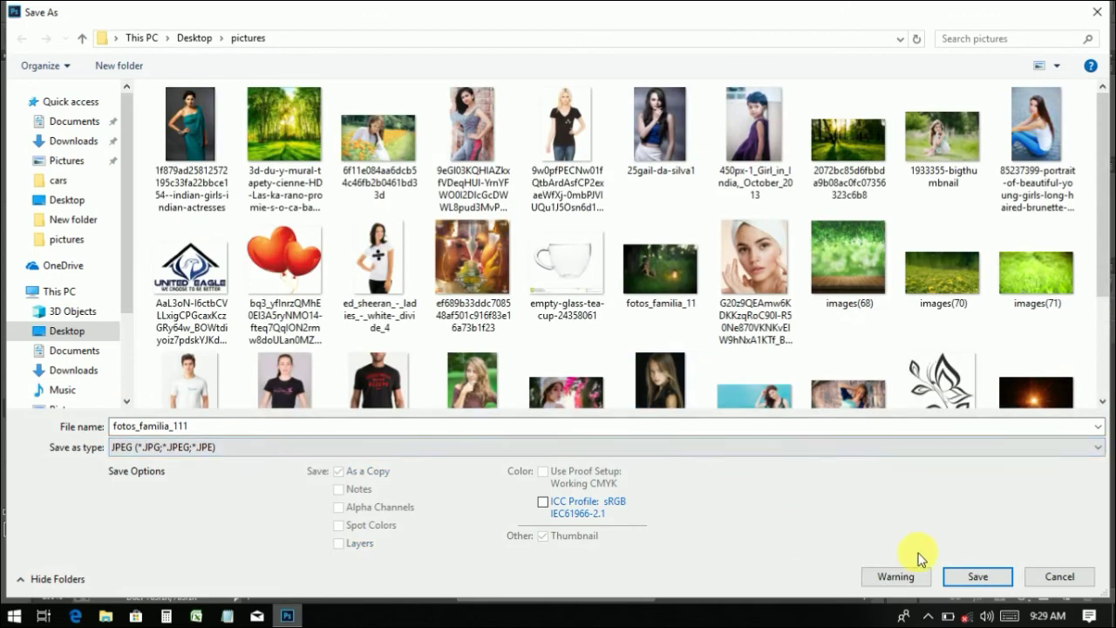
{"action": "left_click", "coordinate": [978, 578]}
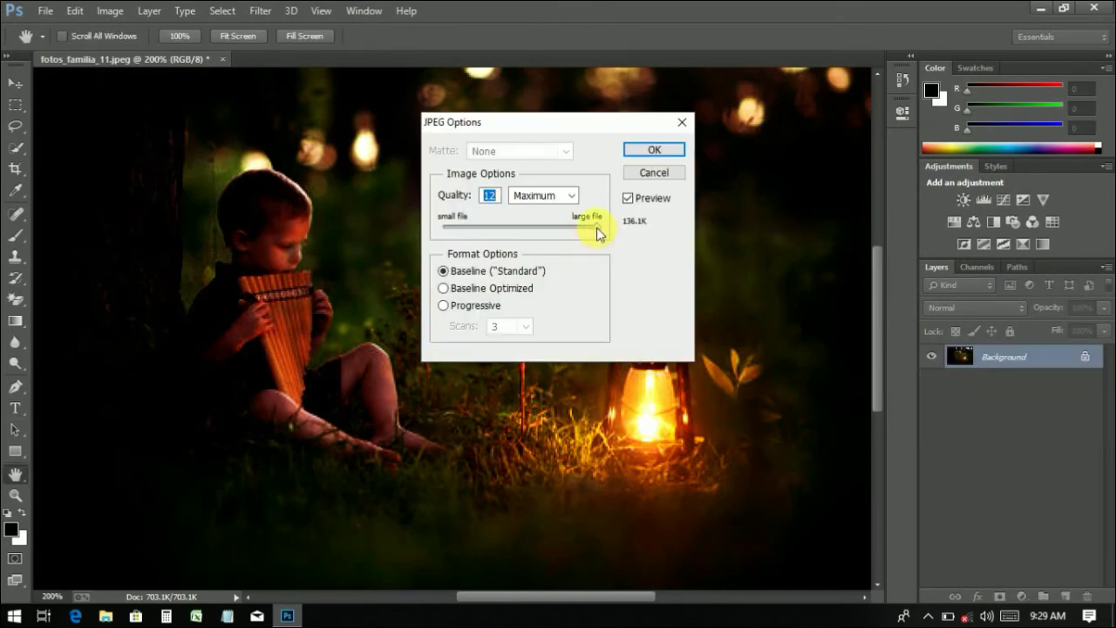
{"action": "left_click", "coordinate": [654, 150]}
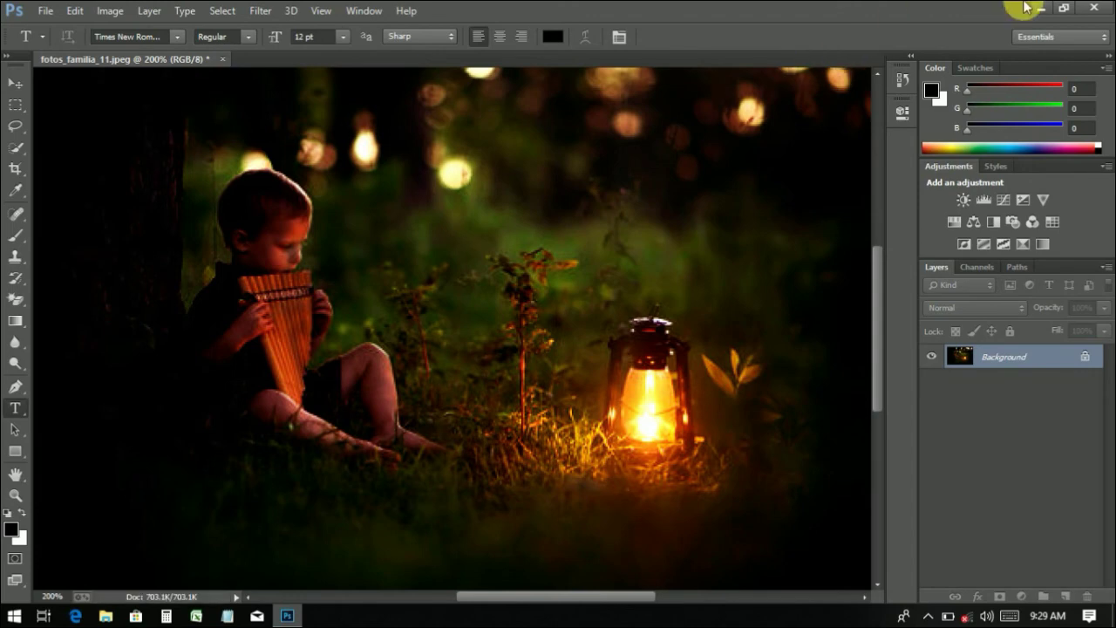
Undo the flattening, minimize Photoshop and open fotos_familia_11 in the photo viewer
{"action": "key", "text": "ctrl+z"}
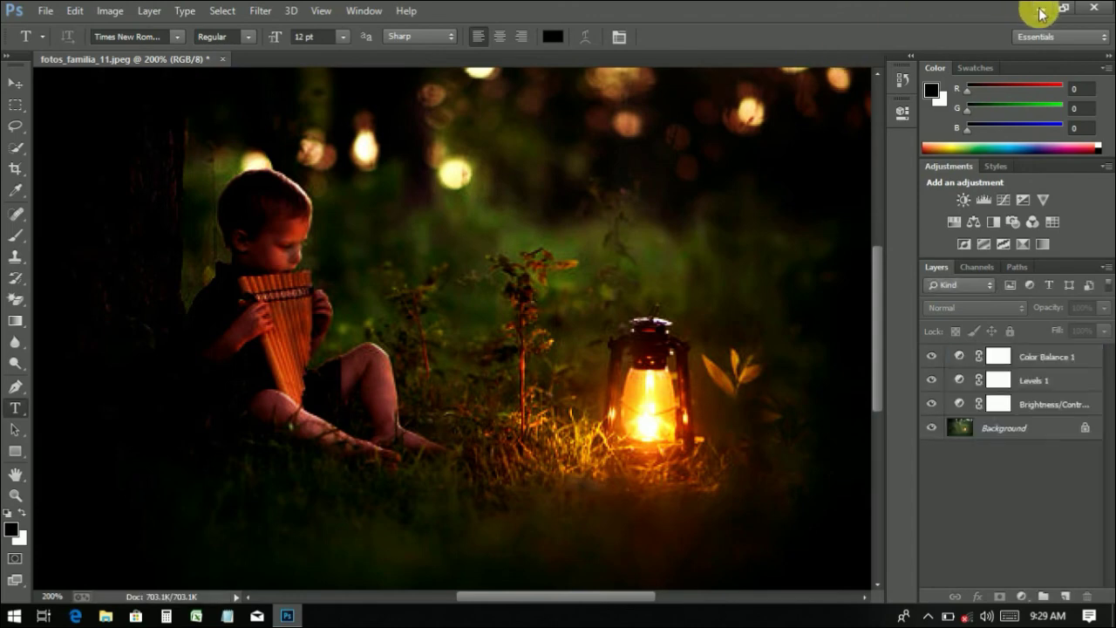
{"action": "left_click", "coordinate": [1040, 11]}
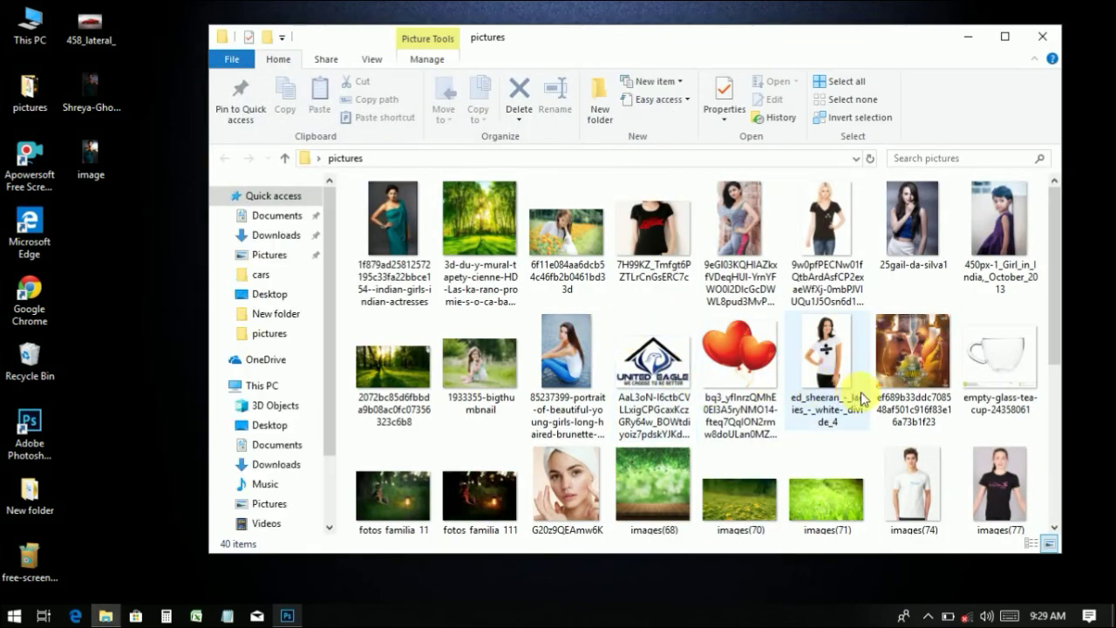
{"action": "left_click", "coordinate": [861, 392]}
{"action": "scroll", "coordinate": [861, 392], "scroll_direction": "down", "scroll_amount": 1}
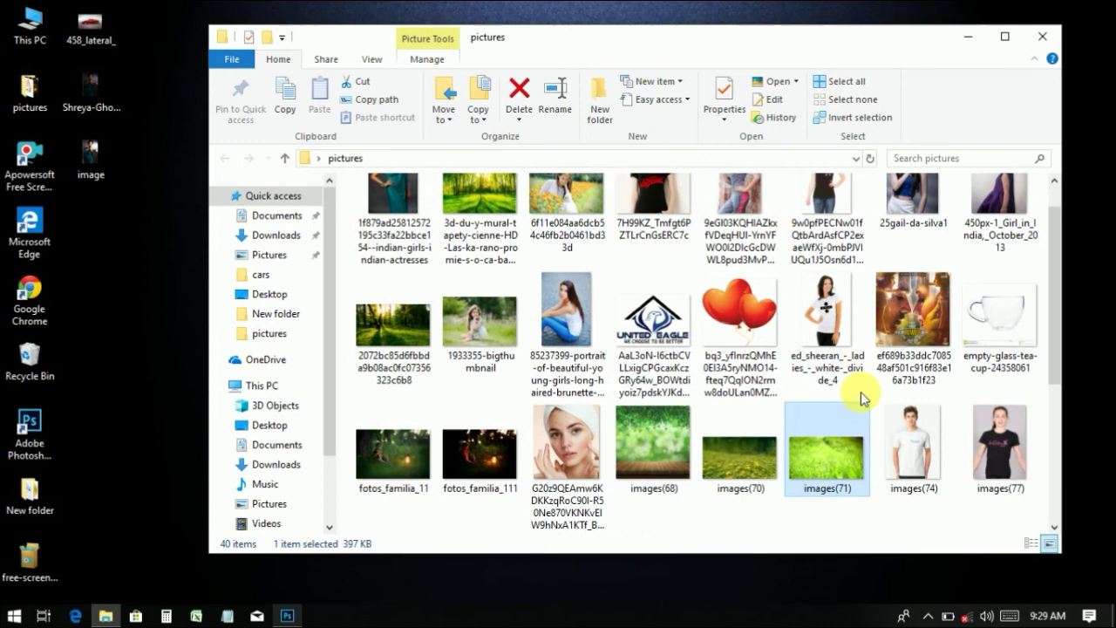
{"action": "left_click", "coordinate": [385, 471]}
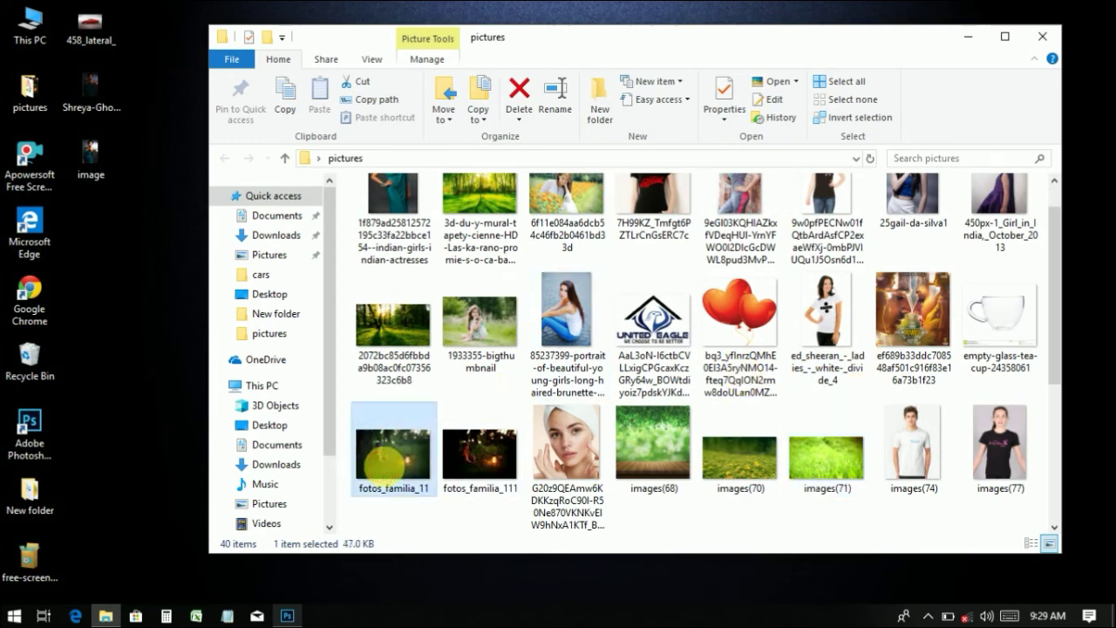
{"action": "double_click", "coordinate": [384, 475]}
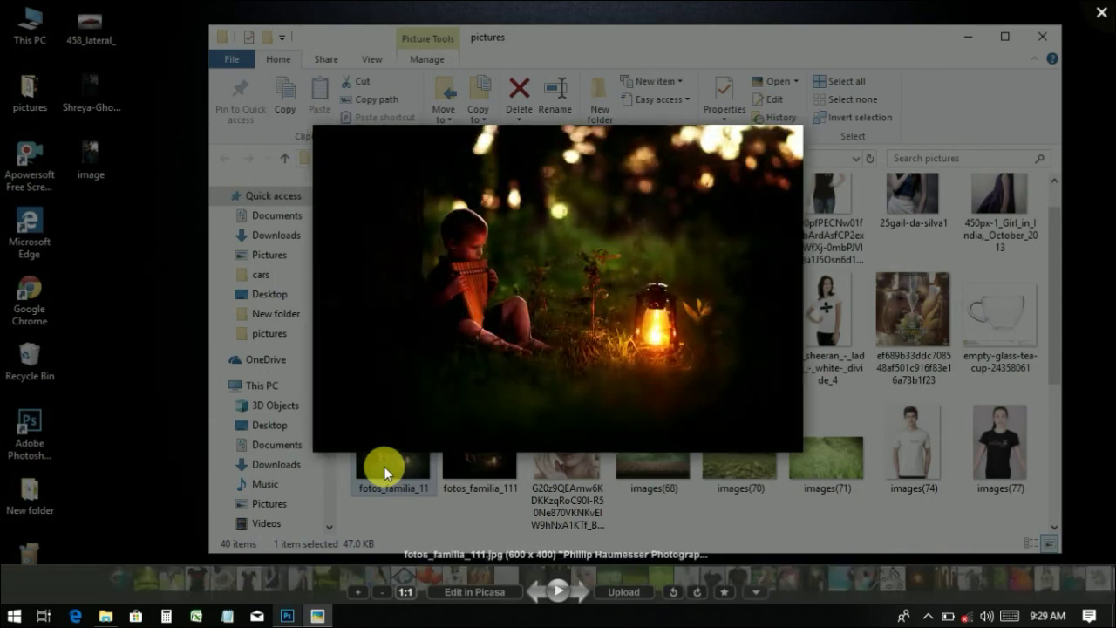
Flip between the original and night versions, then close the viewer and pictures folder
{"action": "key", "text": "Left"}
{"action": "key", "text": "Right"}
{"action": "left_click", "coordinate": [1103, 13]}
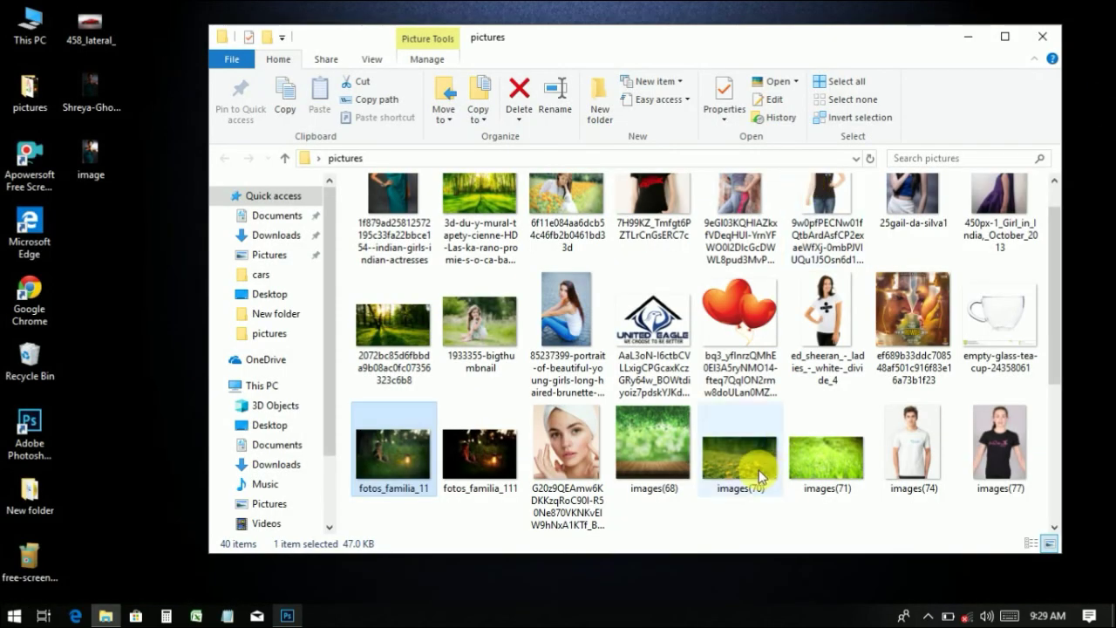
{"action": "left_click", "coordinate": [1031, 48]}
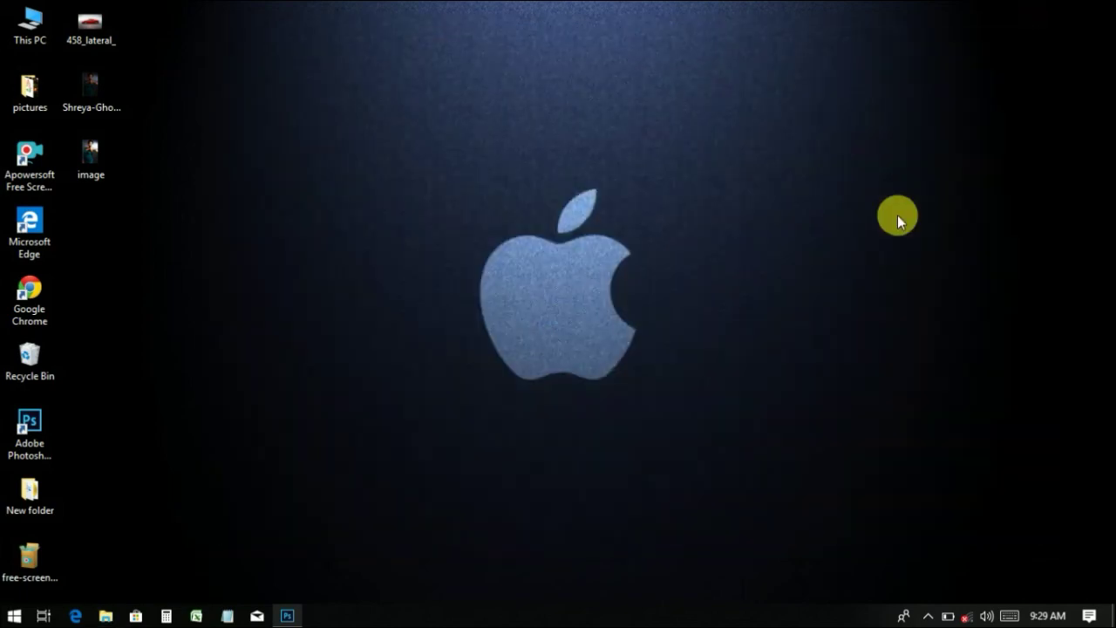